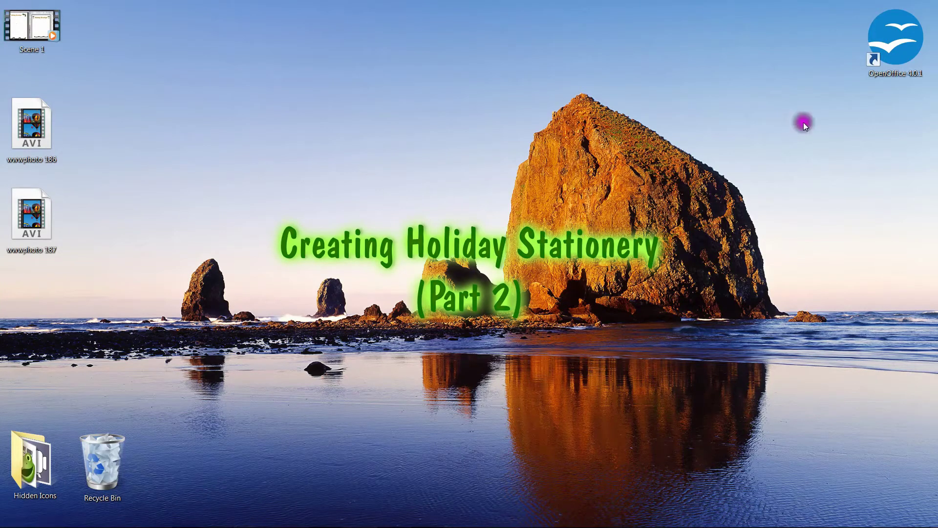
Launch Apache OpenOffice and start a new blank drawing, Untitled 1
double_click(887, 49)
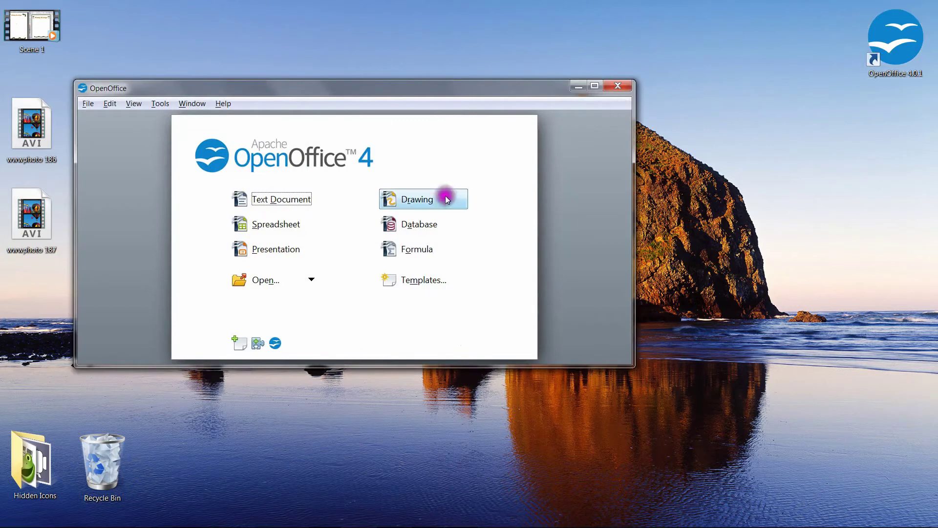
left_click(419, 203)
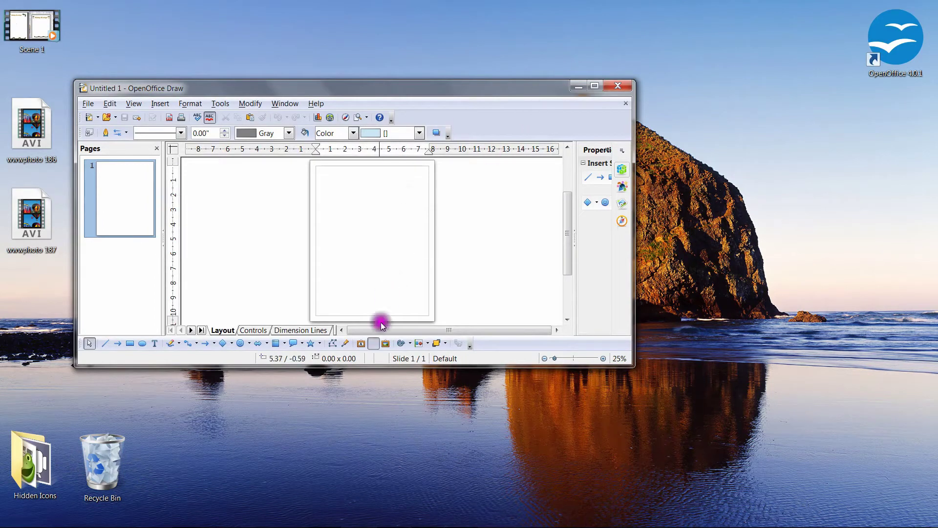
Make the Draw window taller and move it to the top of the screen
left_click_drag(375, 366, 376, 516)
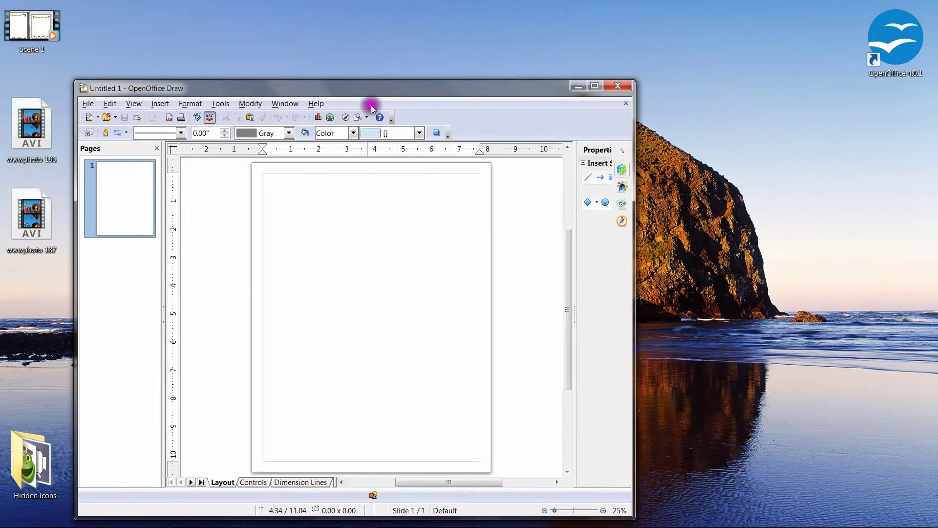
left_click_drag(379, 92, 368, 23)
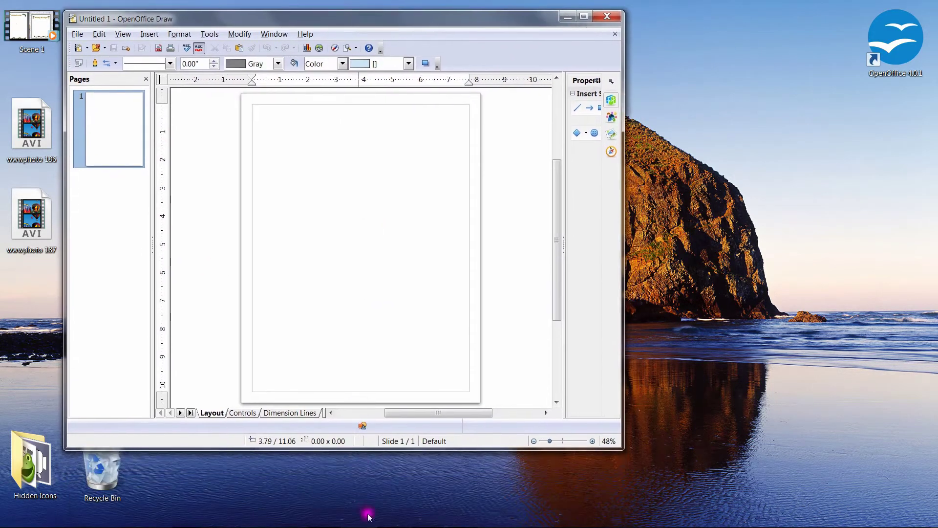
left_click_drag(377, 447, 383, 503)
left_click(532, 383)
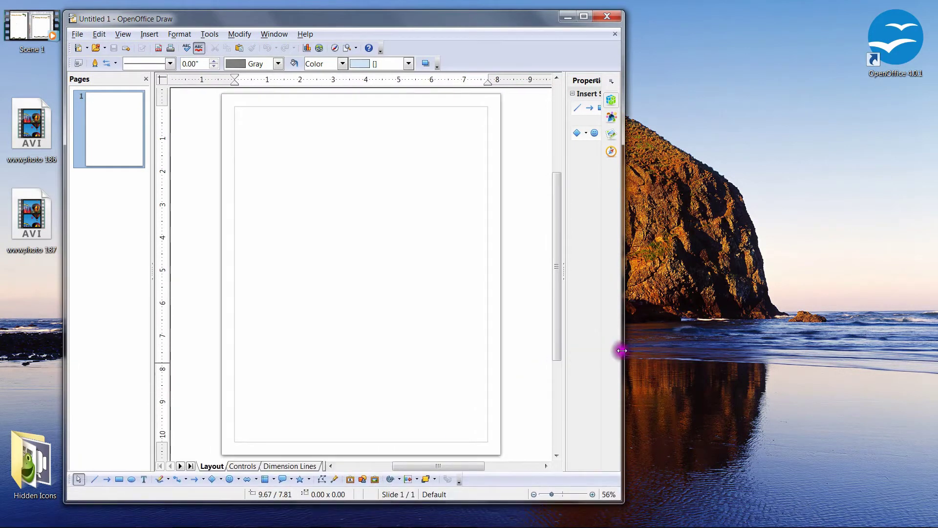
Narrow the Draw window and shift it against the screen's left edge
left_click_drag(621, 350, 538, 359)
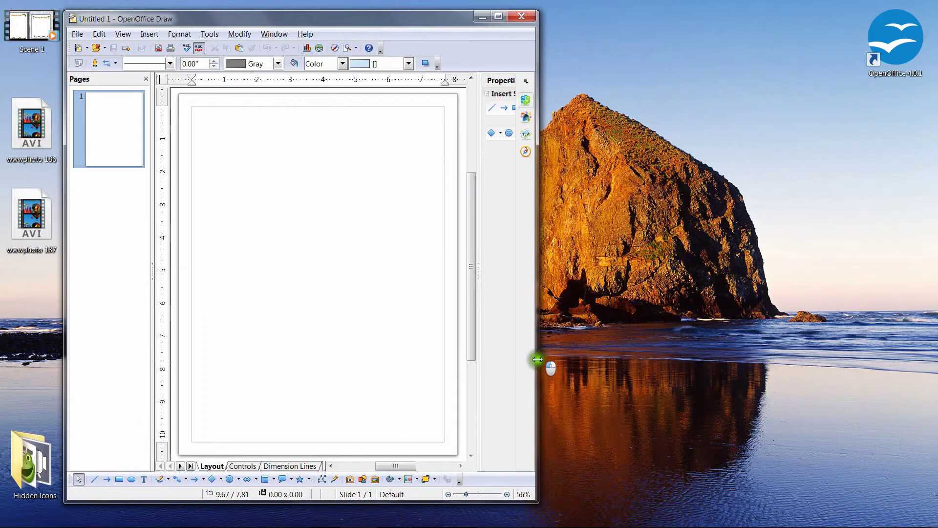
left_click_drag(321, 21, 266, 17)
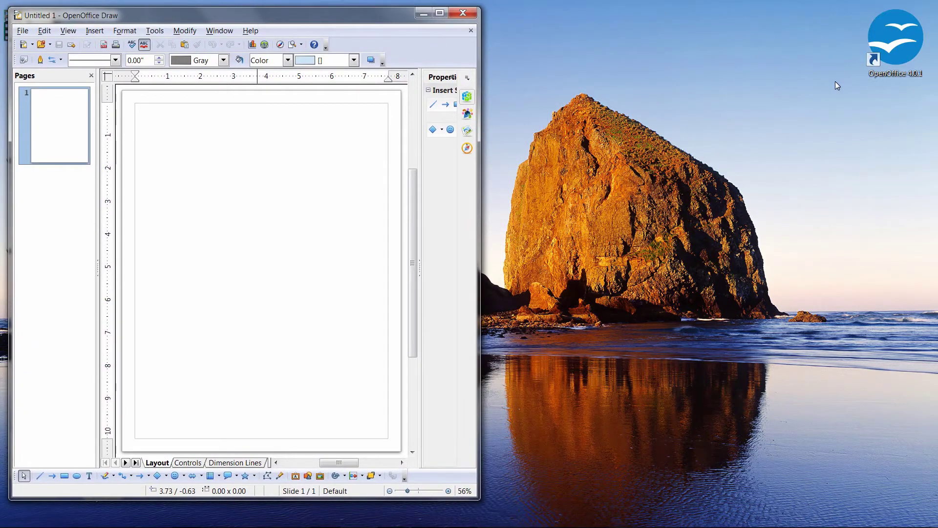
mouse_move(219, 525)
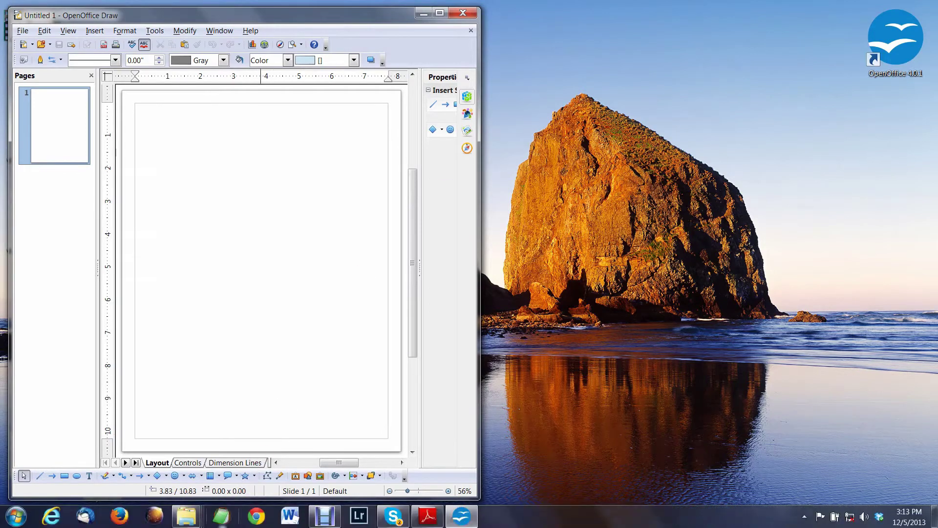
mouse_move(189, 522)
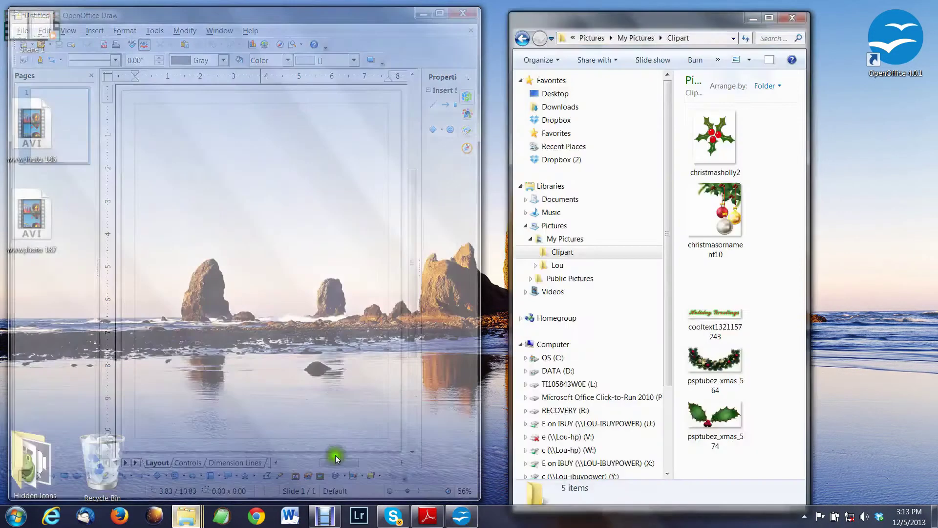
Bring up the Clipart folder window and position it to the right of Draw
left_click(335, 456)
left_click_drag(704, 25, 688, 19)
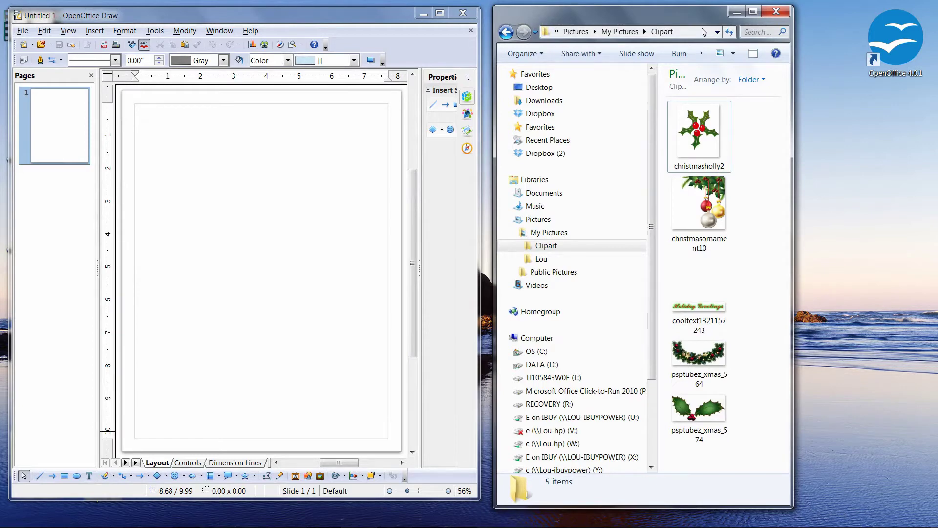
left_click(698, 27)
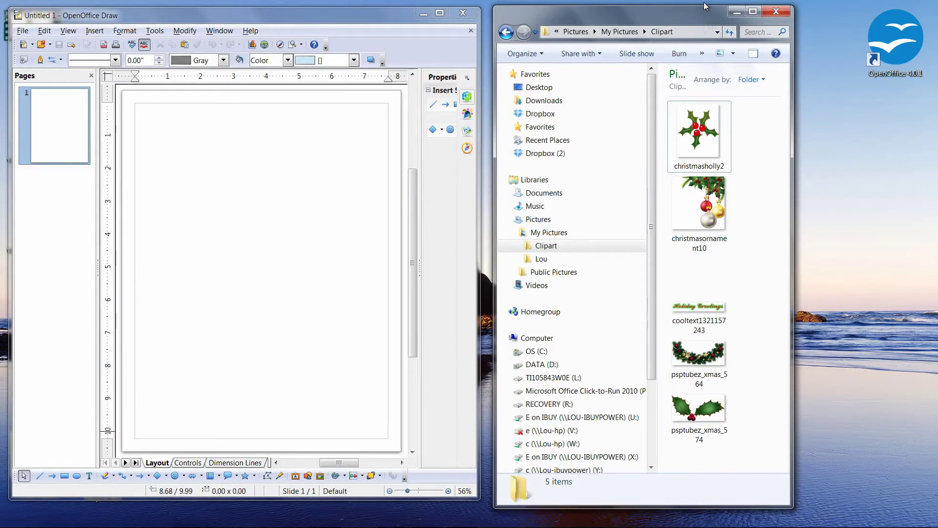
left_click(279, 192)
Add the christmasornament10 clipart to the page and place it in the top-right corner
left_click(571, 244)
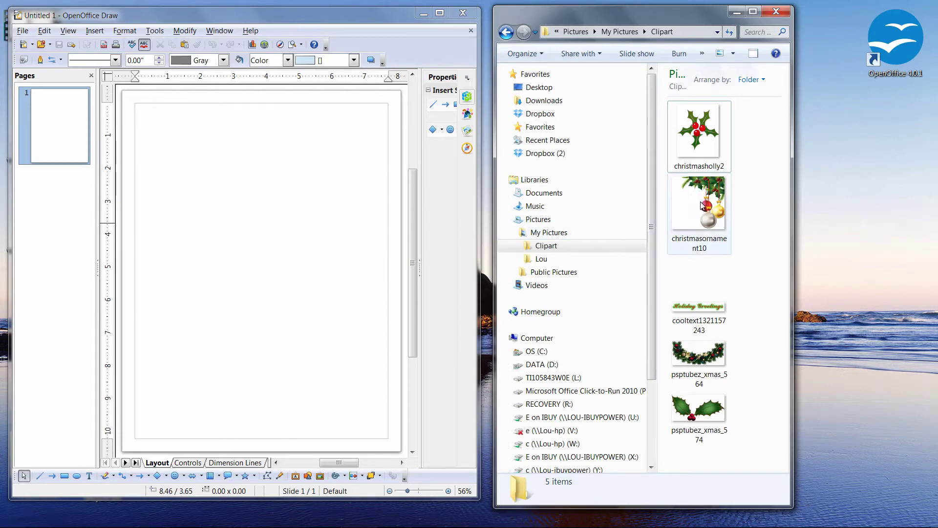
mouse_move(700, 201)
left_mouse_down()
mouse_move(425, 224)
mouse_move(308, 192)
left_mouse_up()
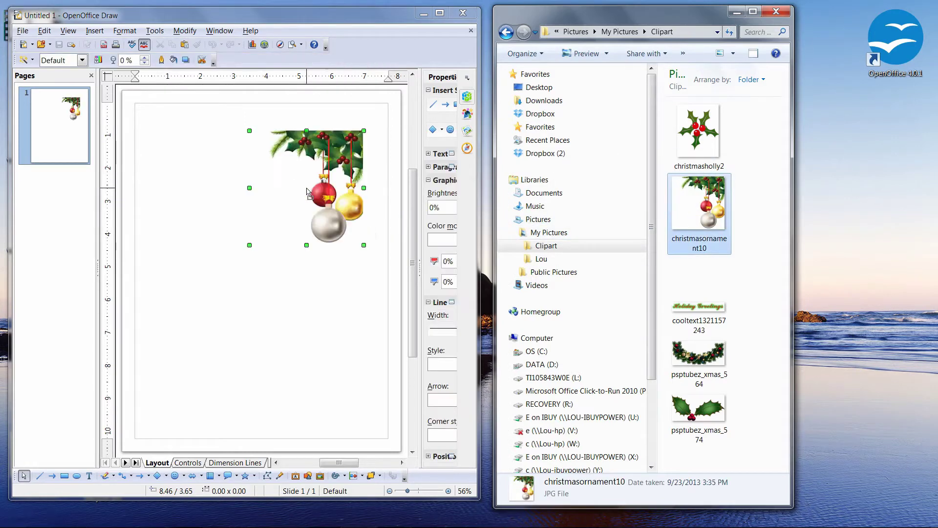
left_click_drag(317, 157, 340, 129)
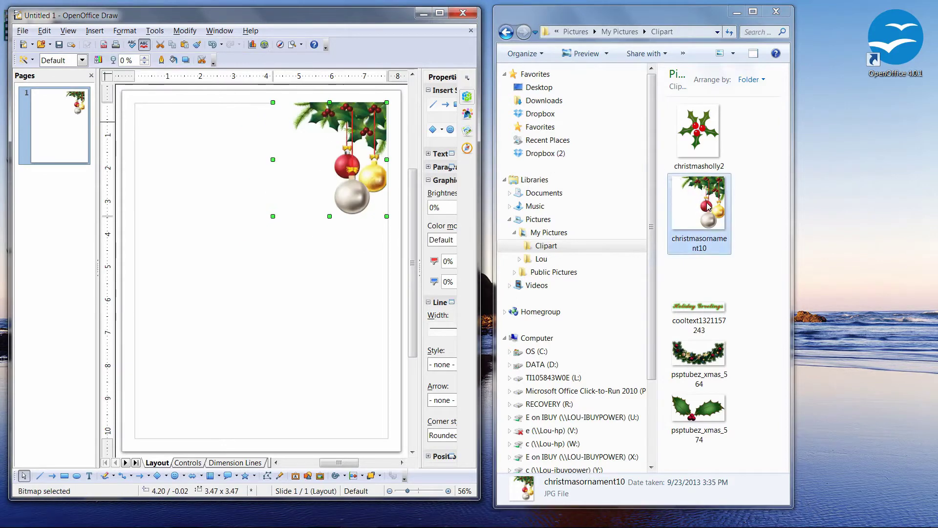
left_click(355, 140)
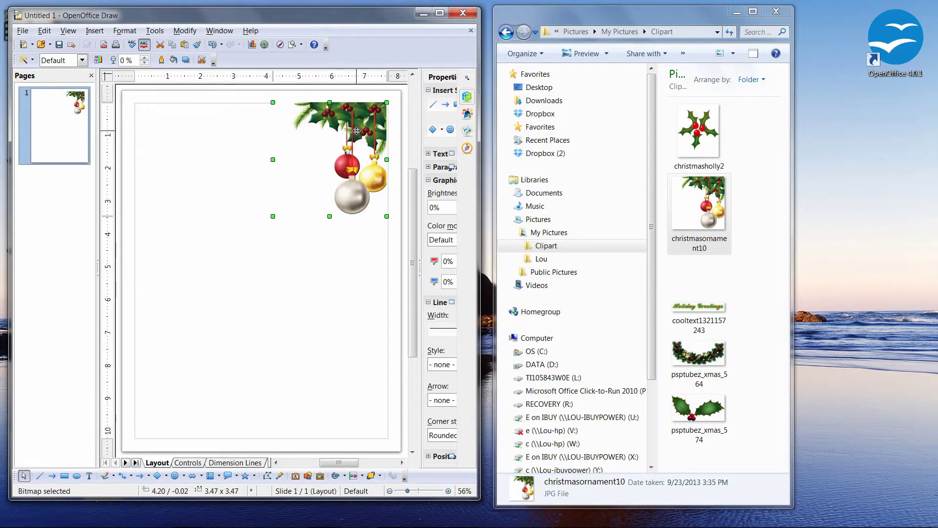
Copy and paste the ornament image, moving the copy to the top-left corner
right_click(356, 131)
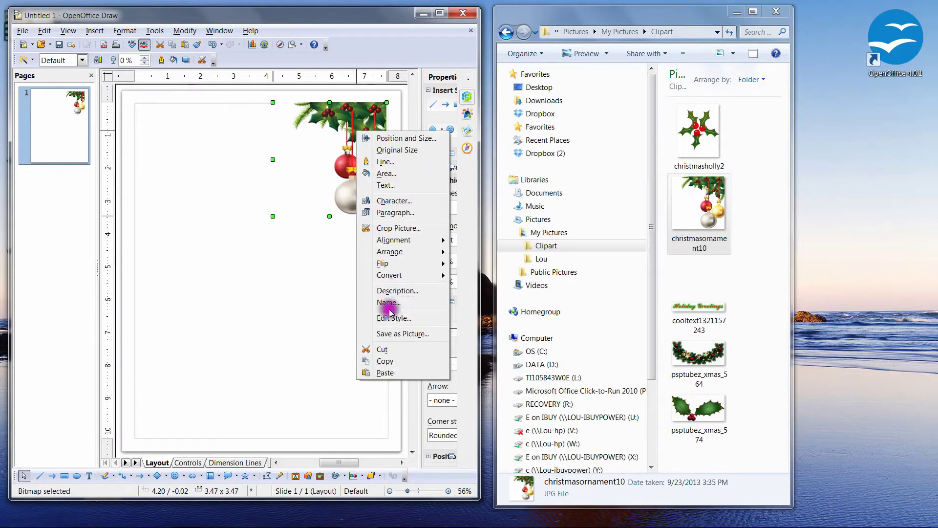
left_click(385, 364)
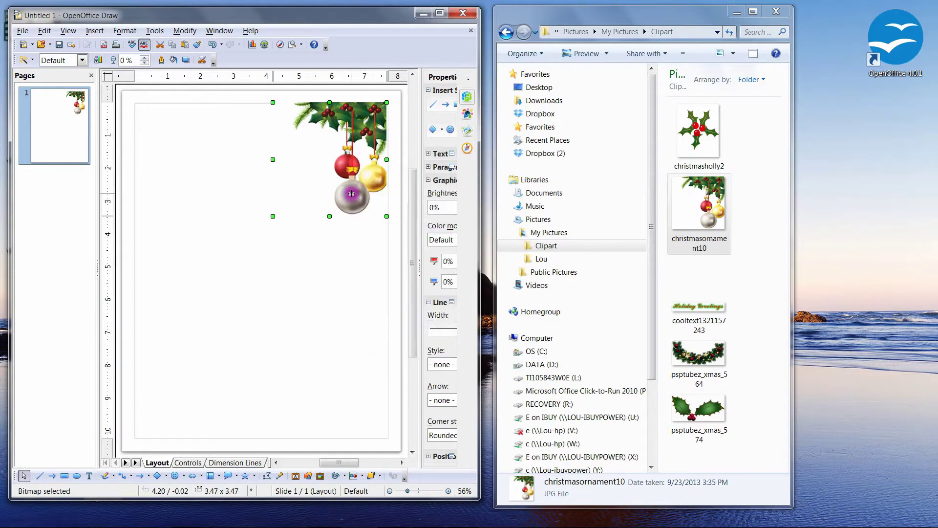
right_click(348, 163)
left_click(378, 411)
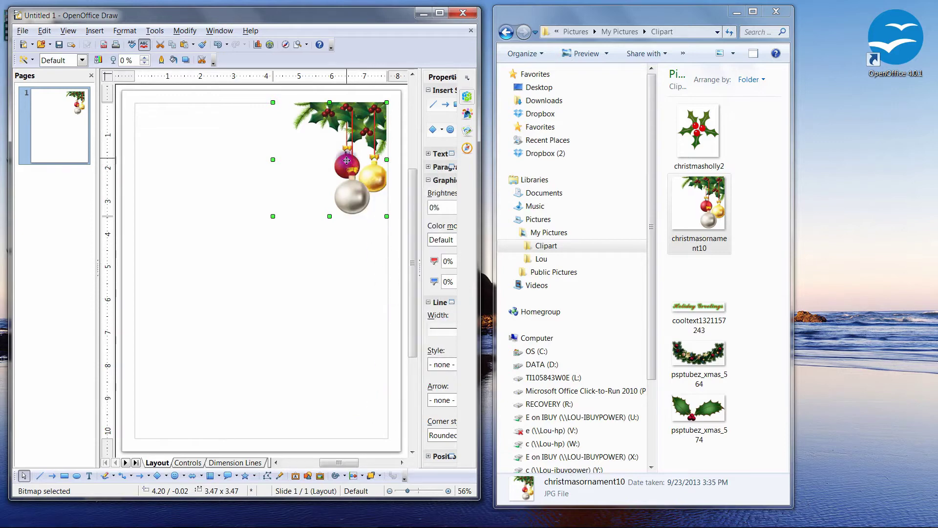
left_click_drag(346, 161, 211, 162)
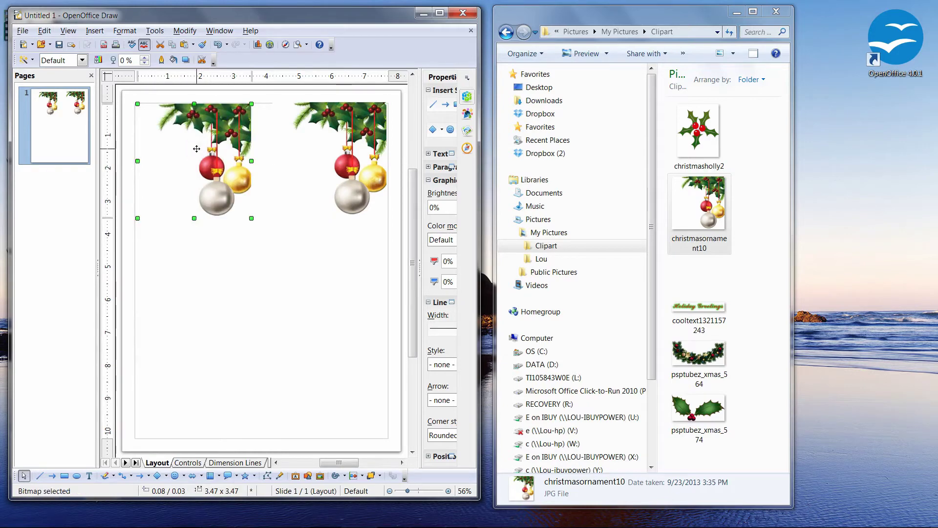
Flip the top-left ornament copy horizontally so it mirrors the right one
right_click(196, 149)
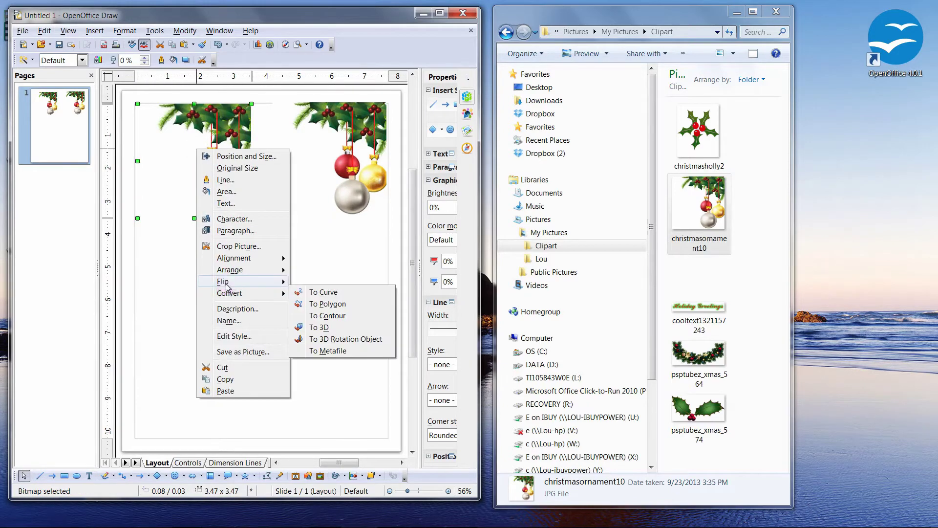
mouse_move(227, 286)
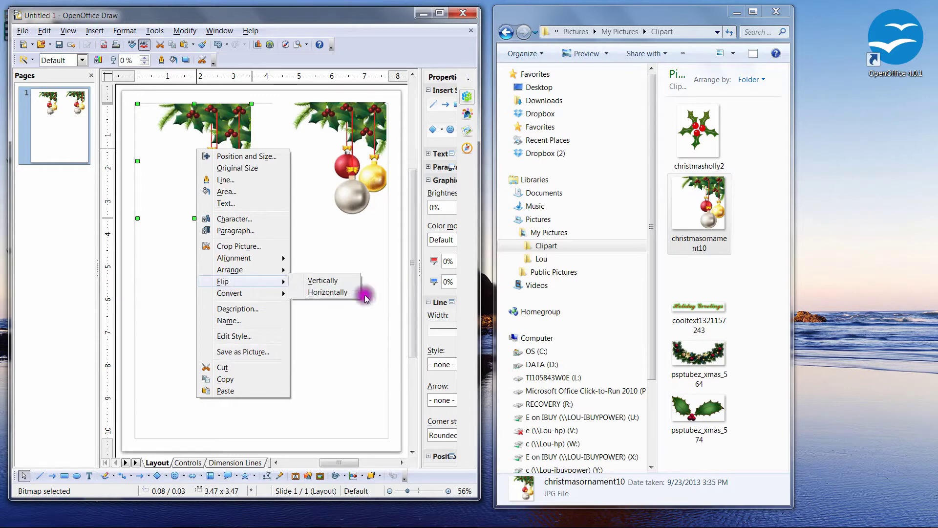
left_click(323, 293)
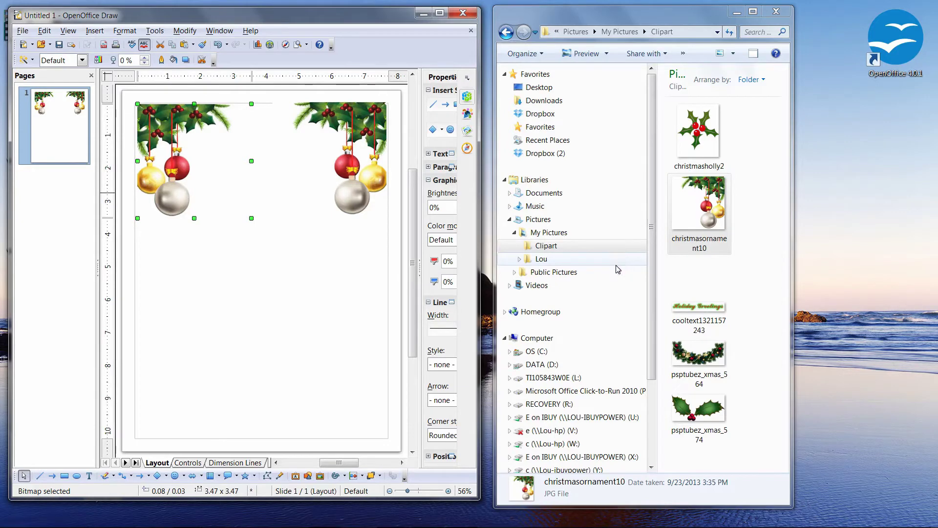
left_click(728, 401)
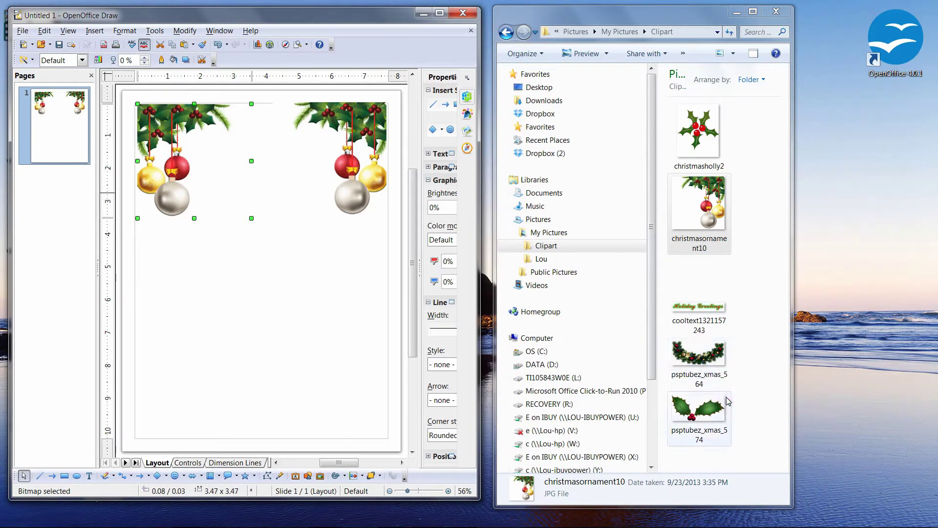
left_click(717, 368)
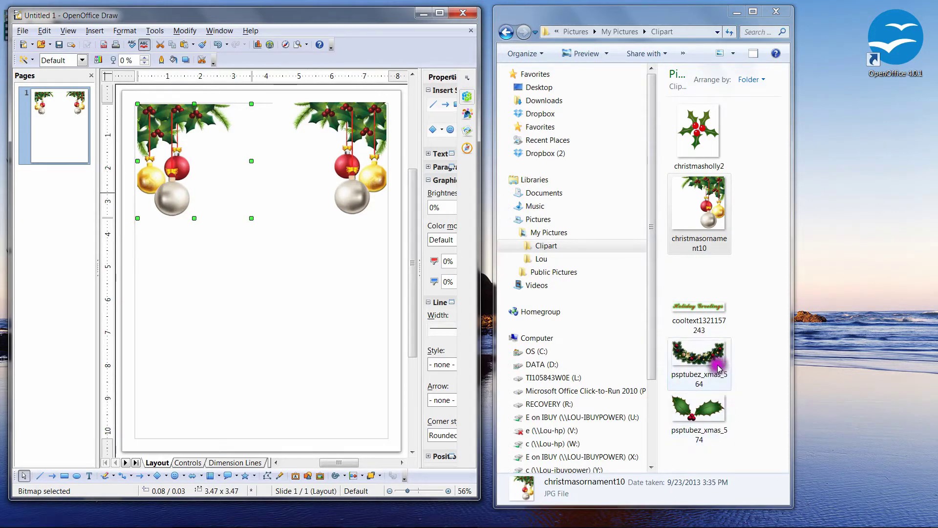
left_click(706, 309)
mouse_move(705, 308)
left_mouse_down()
mouse_move(645, 249)
mouse_move(331, 303)
left_mouse_up()
mouse_move(240, 306)
left_mouse_down()
mouse_move(299, 289)
mouse_move(302, 180)
left_mouse_up()
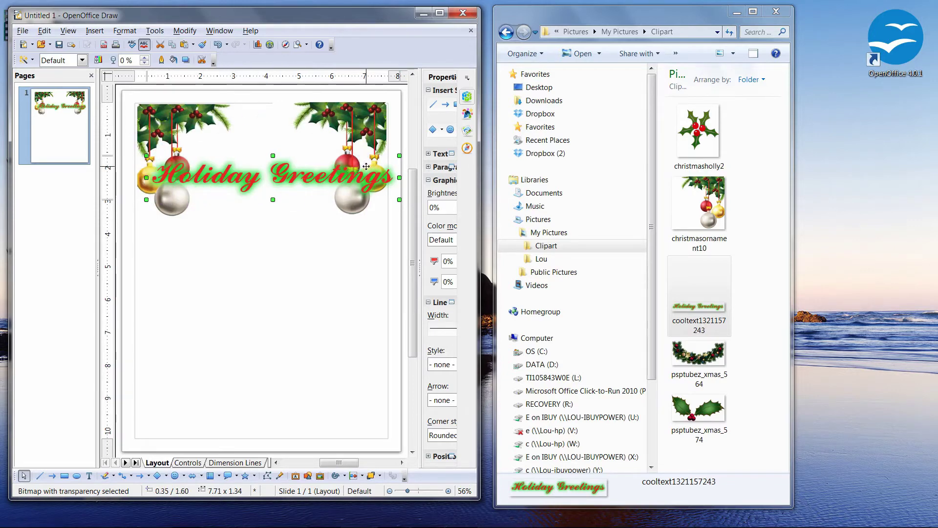
left_click_drag(302, 179, 296, 255)
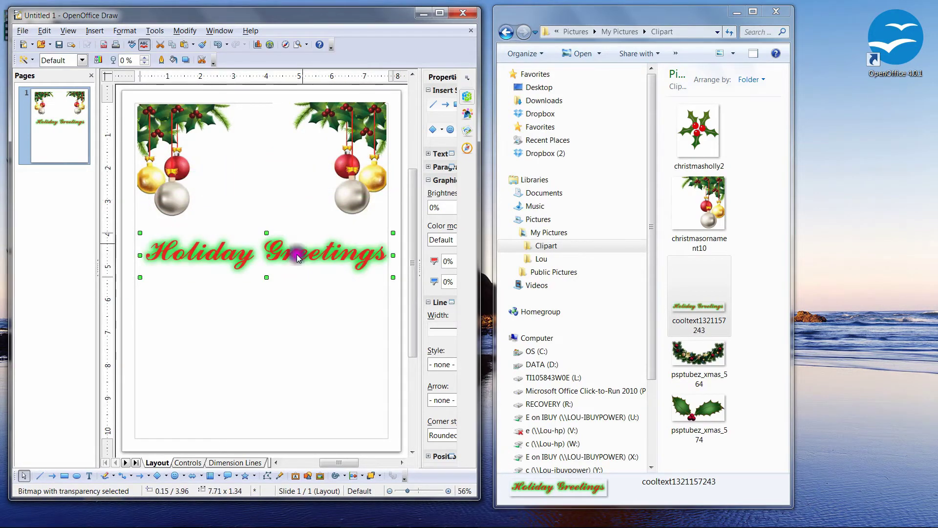
Bring the top-right ornament image in front of the title
right_click(355, 142)
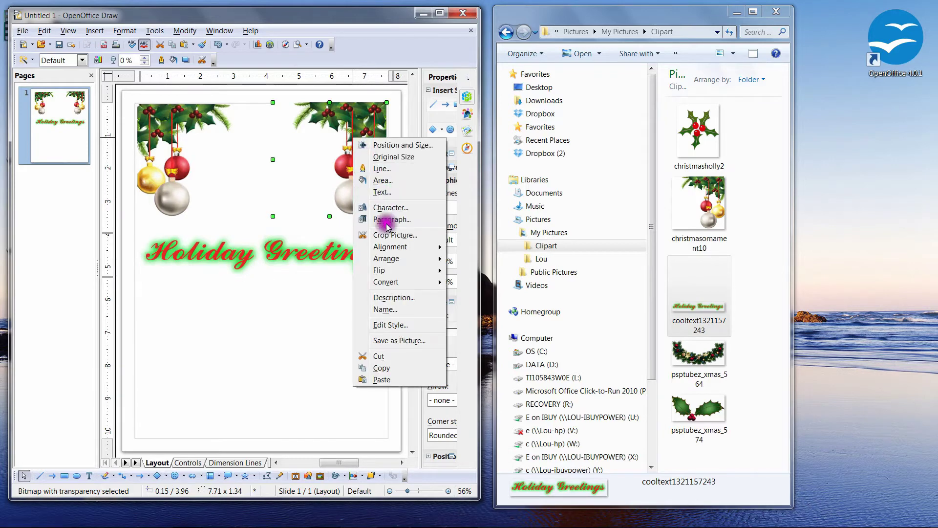
left_click(386, 258)
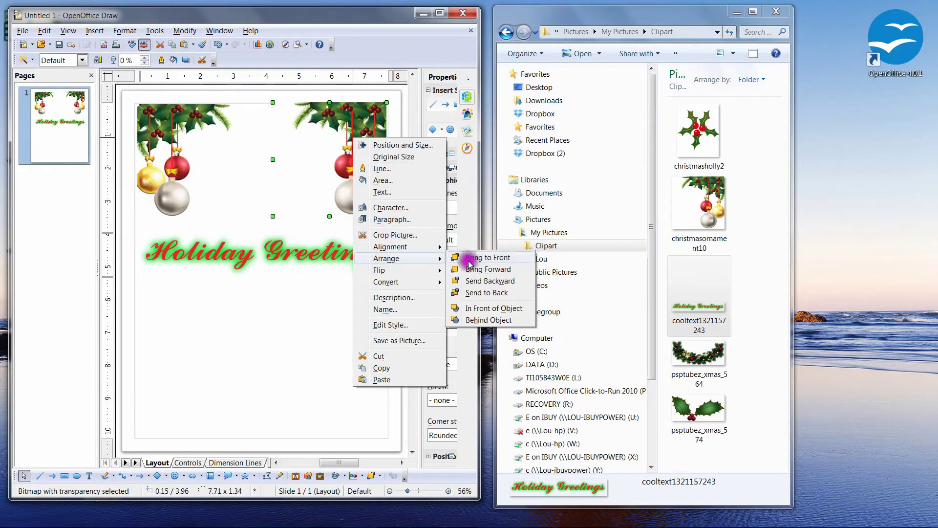
left_click(508, 259)
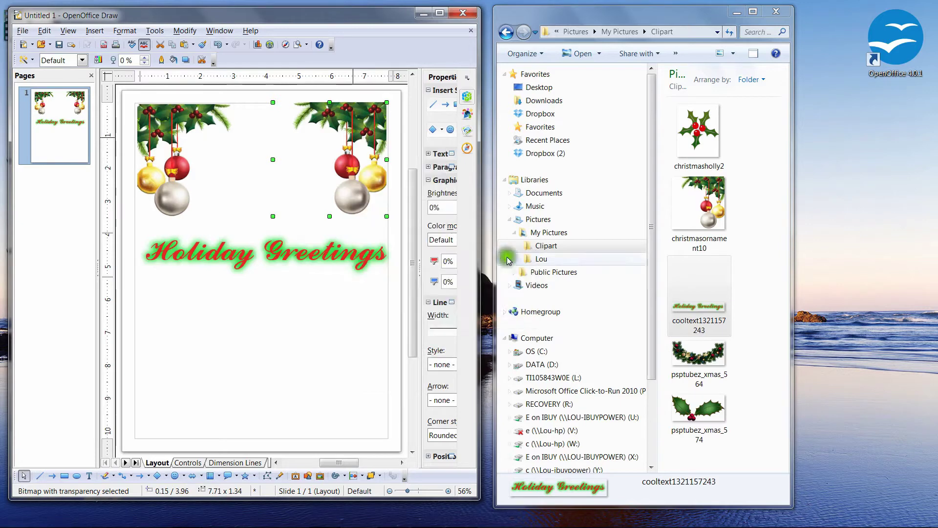
Move the Holiday Greetings title back up and enlarge it to about 7.71 × 1.34
left_click_drag(297, 257, 295, 156)
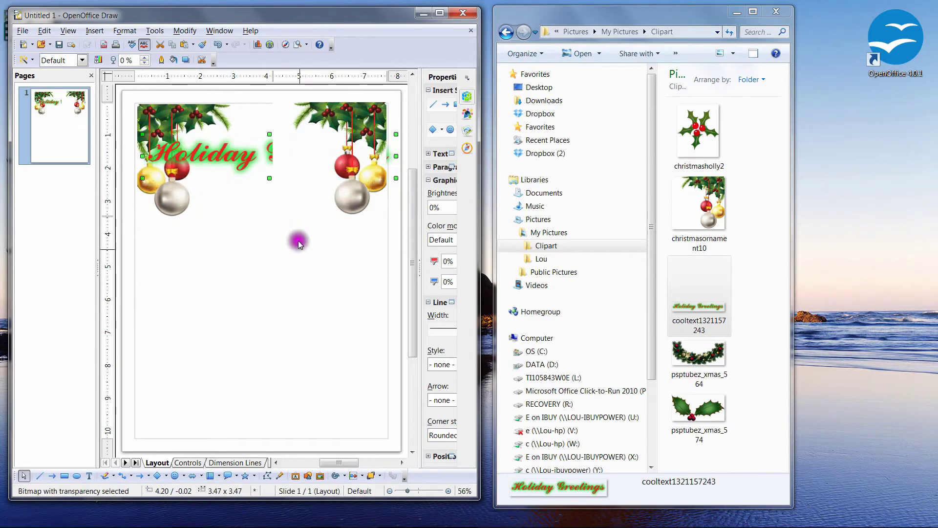
left_click(228, 165)
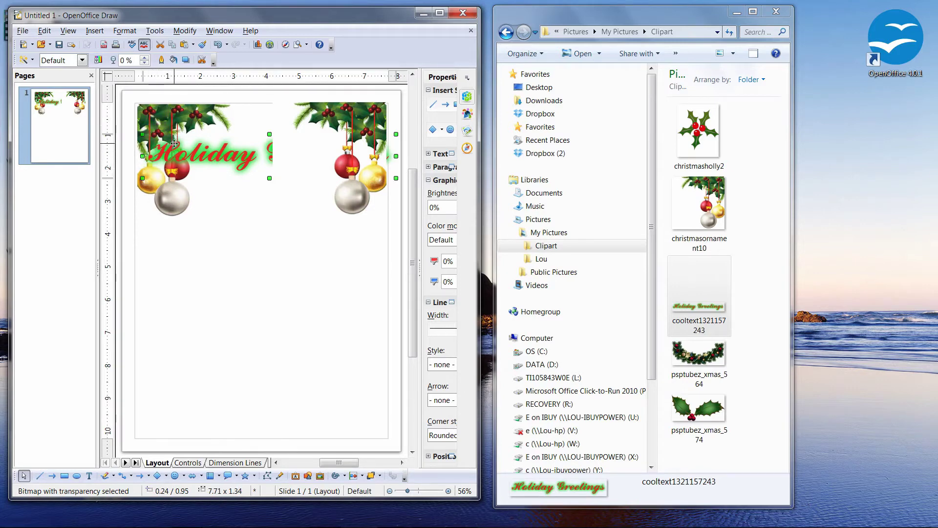
mouse_move(224, 147)
left_mouse_down()
mouse_move(360, 161)
mouse_move(318, 156)
mouse_move(303, 144)
left_mouse_up()
Delete both the left and right ornament pictures
left_click(156, 118)
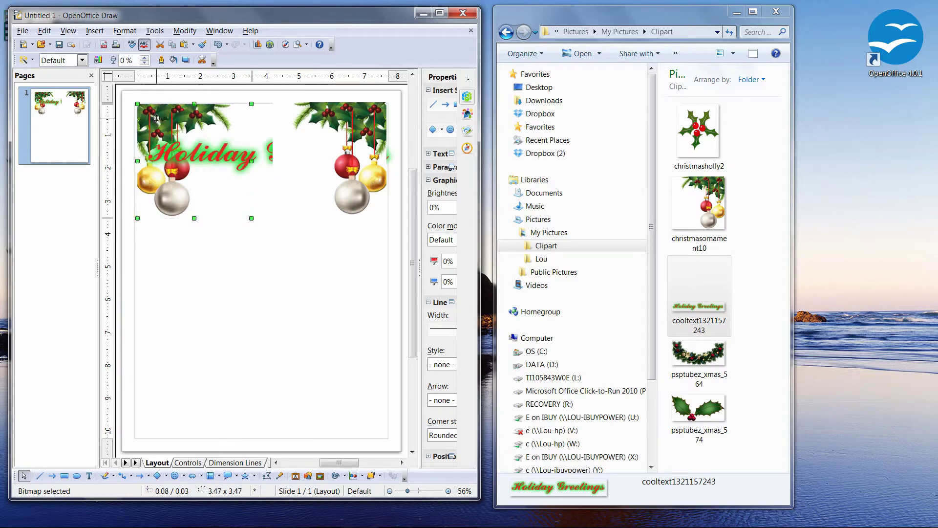
key("Delete")
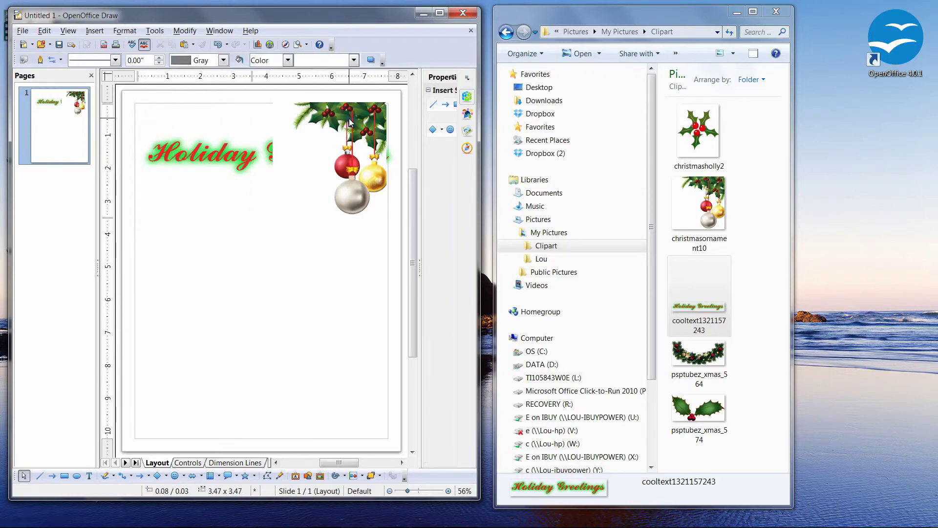
left_click(350, 121)
key("Delete")
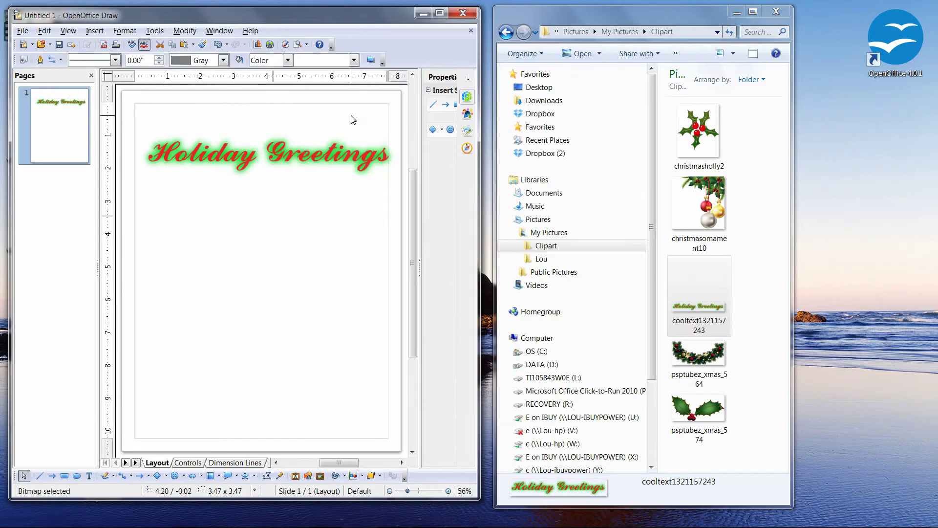
left_click(345, 131)
Shrink the Holiday Greetings title to 5.31 × 0.84 and move it to the page top
left_click(326, 153)
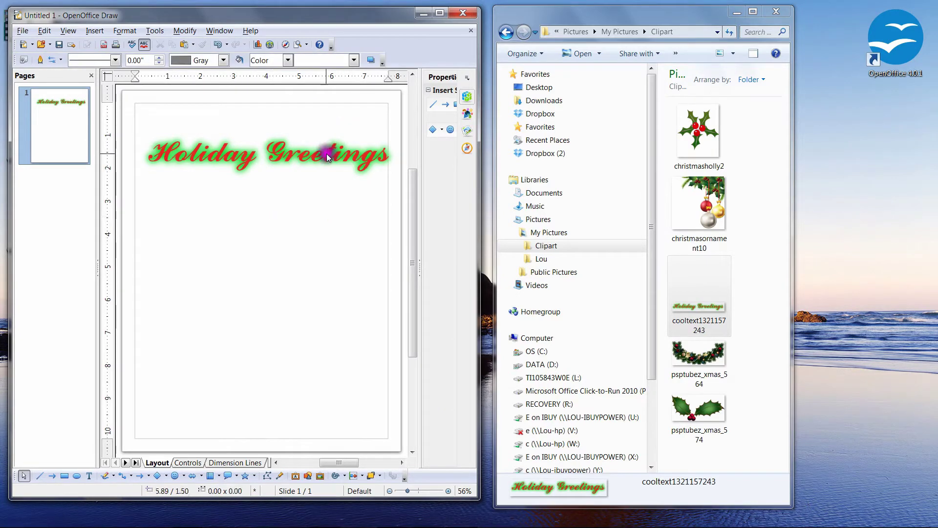
left_click(325, 156)
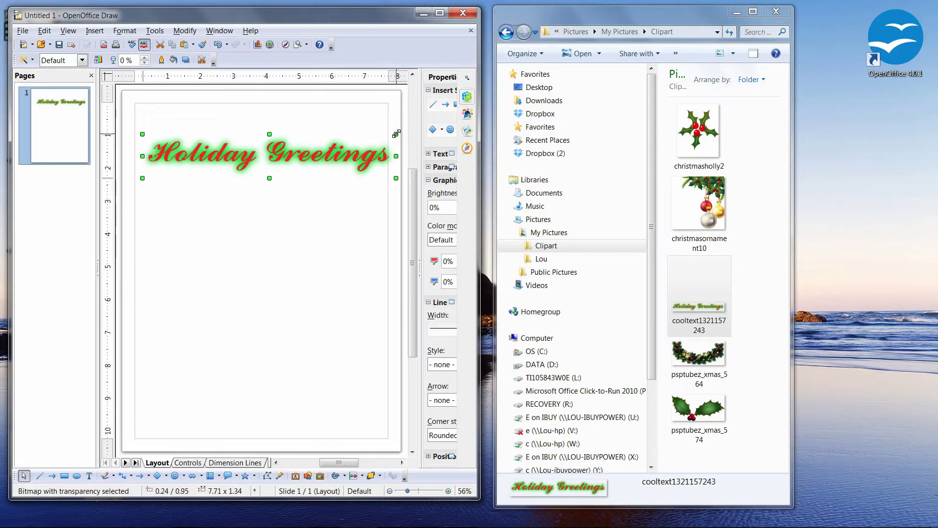
left_click_drag(396, 133, 318, 151)
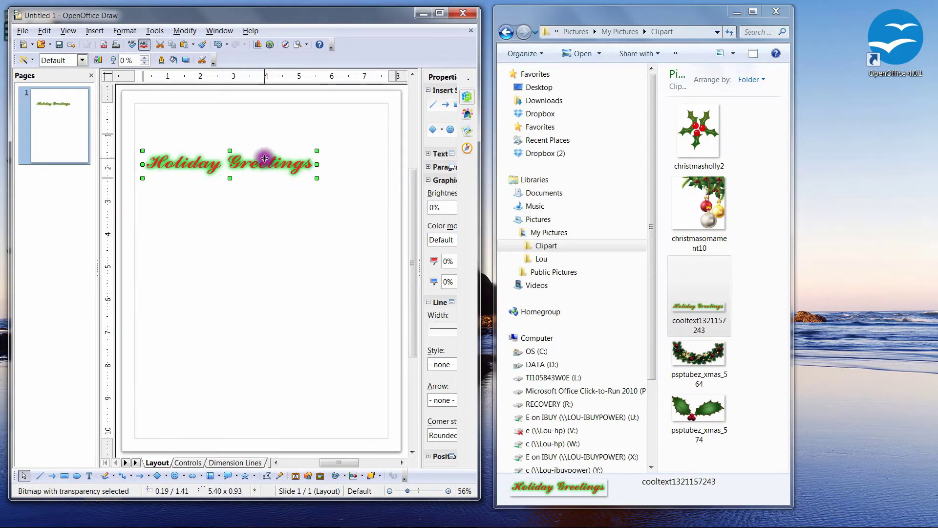
left_click_drag(262, 161, 293, 124)
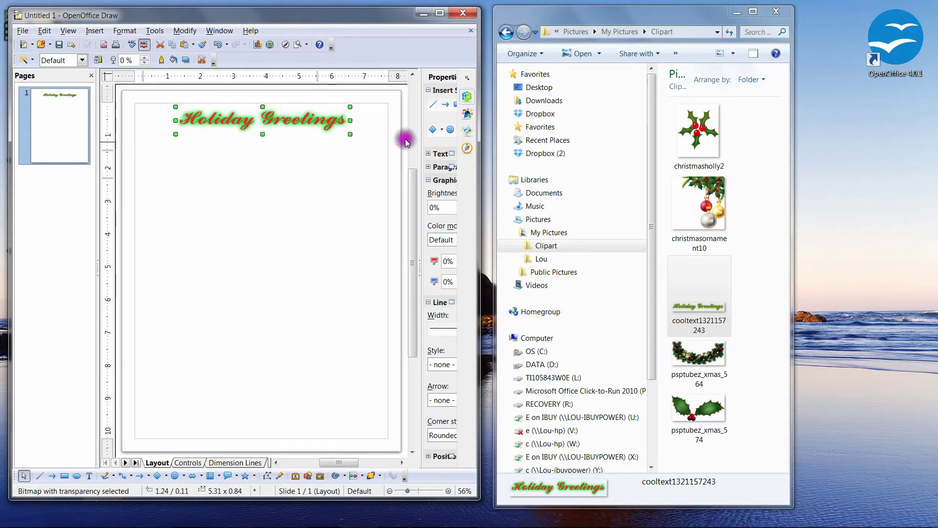
Add the psptubez_xmas_574 holly picture, shrink it to 1.62 × 1.07, and move it top-left
left_click(704, 408)
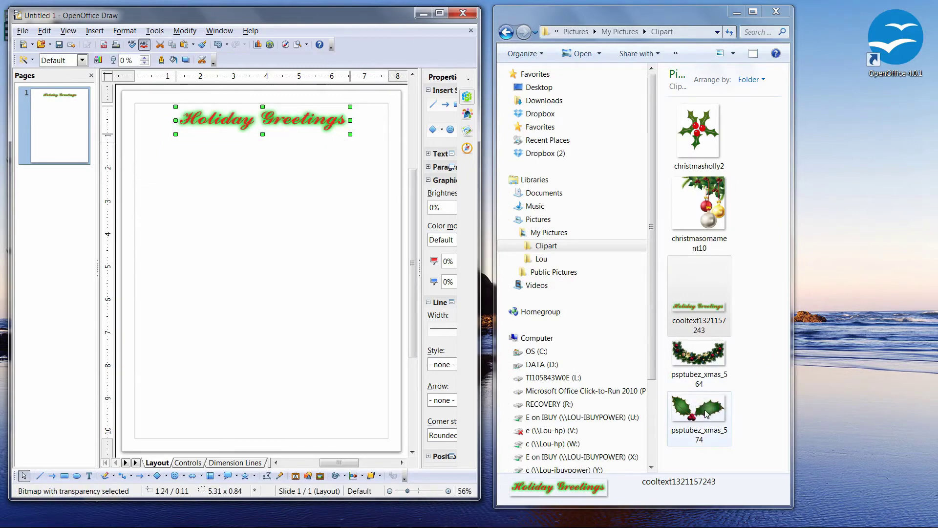
left_click_drag(706, 413, 271, 222)
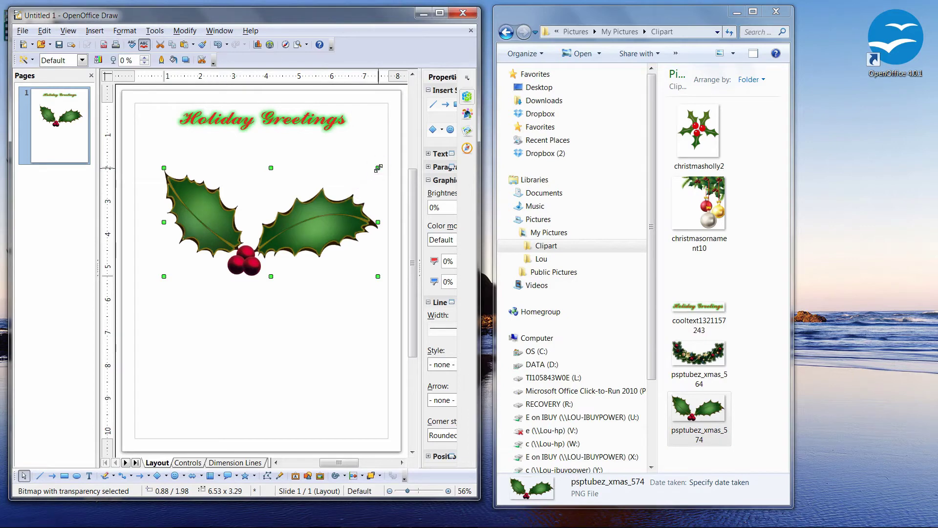
left_click_drag(378, 168, 222, 235)
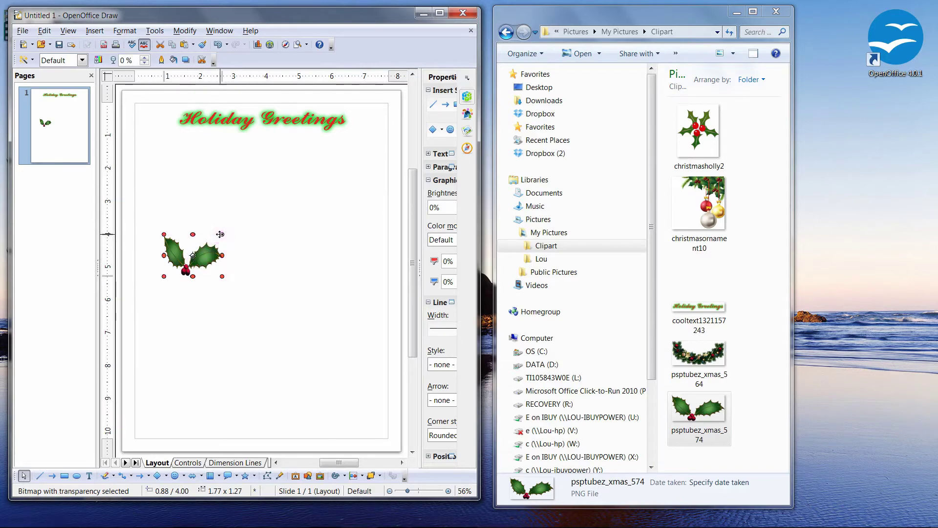
left_click(213, 243)
left_click(222, 234)
left_click_drag(222, 235, 218, 241)
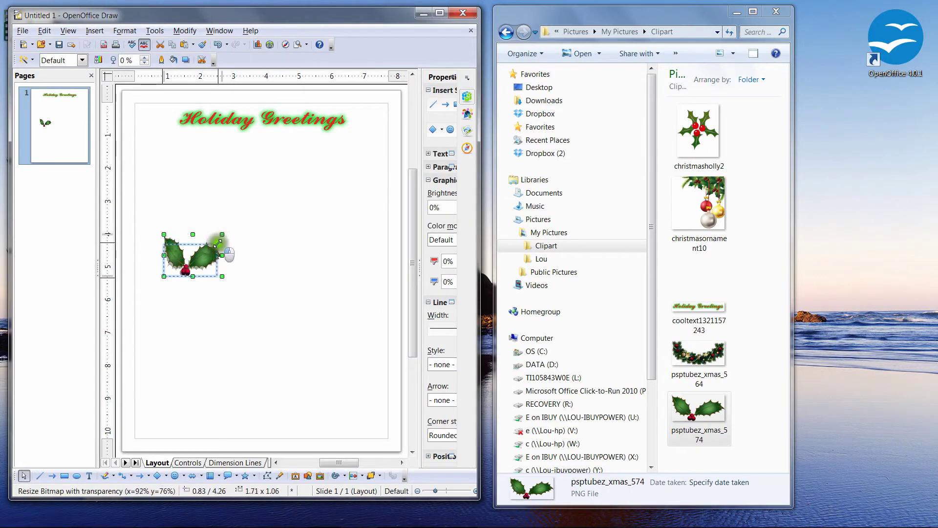
left_click_drag(218, 242, 217, 241)
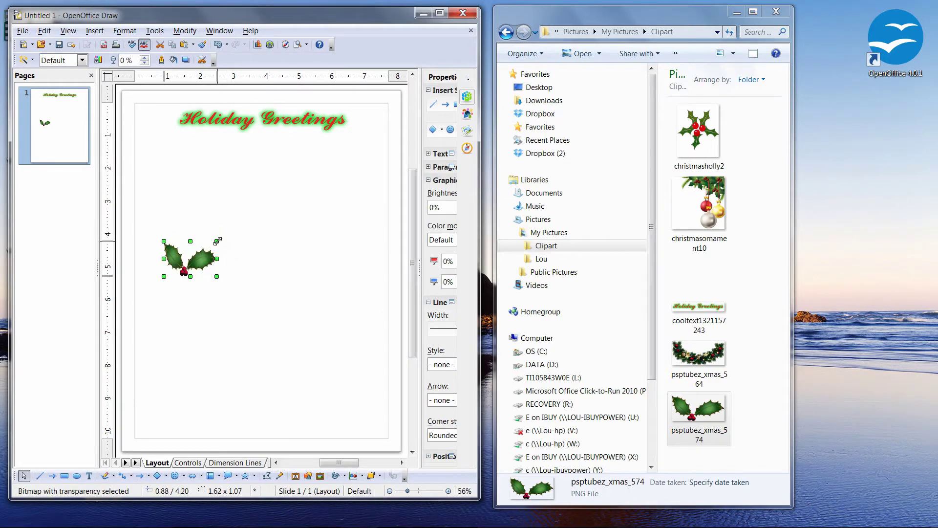
left_click_drag(206, 266, 175, 124)
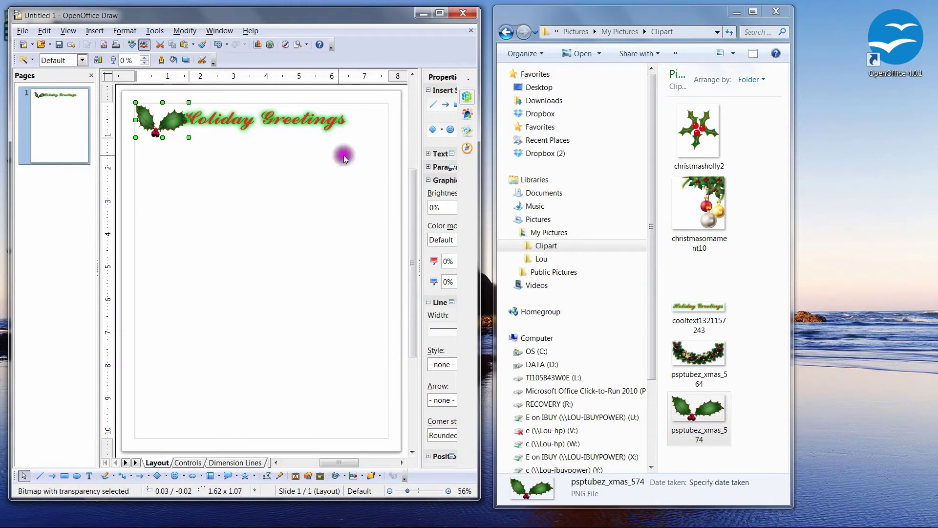
Flip the holly sprig vertically so its berries sit on top
right_click(177, 124)
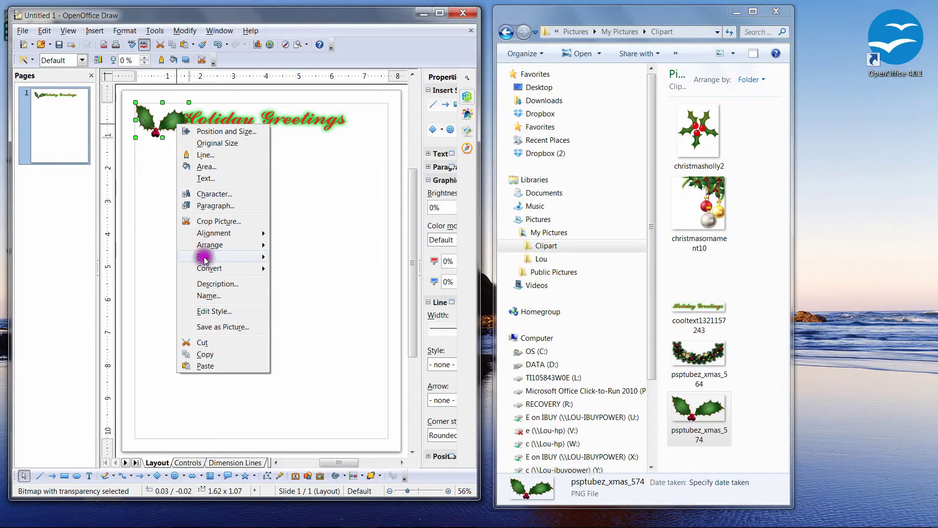
mouse_move(204, 256)
left_click(296, 256)
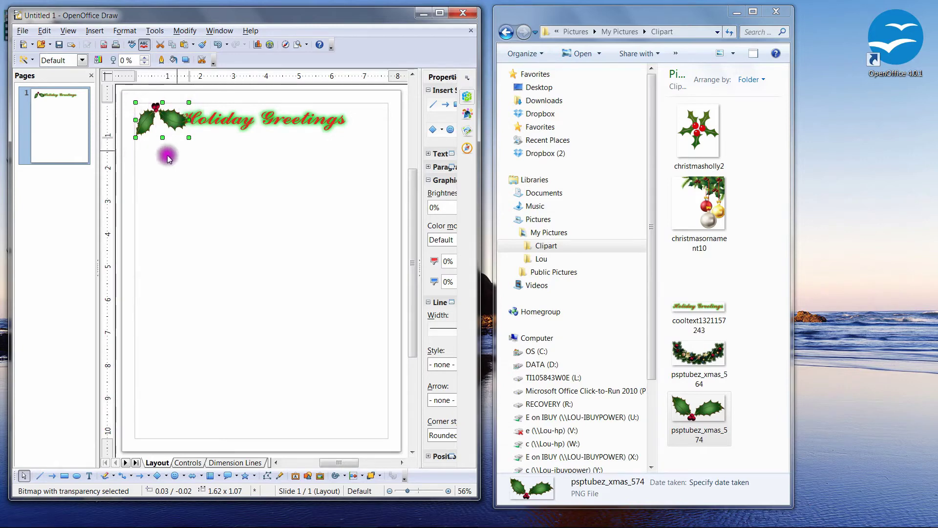
Rotate the top-left holly about 26.8° and nudge it snugly into the page corner
left_click(162, 117)
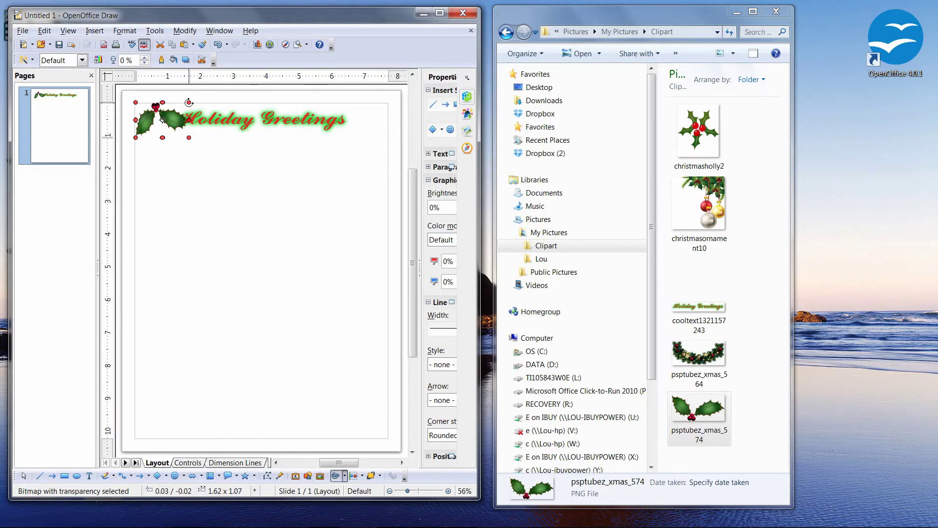
left_click(189, 103)
left_click_drag(188, 102, 148, 109)
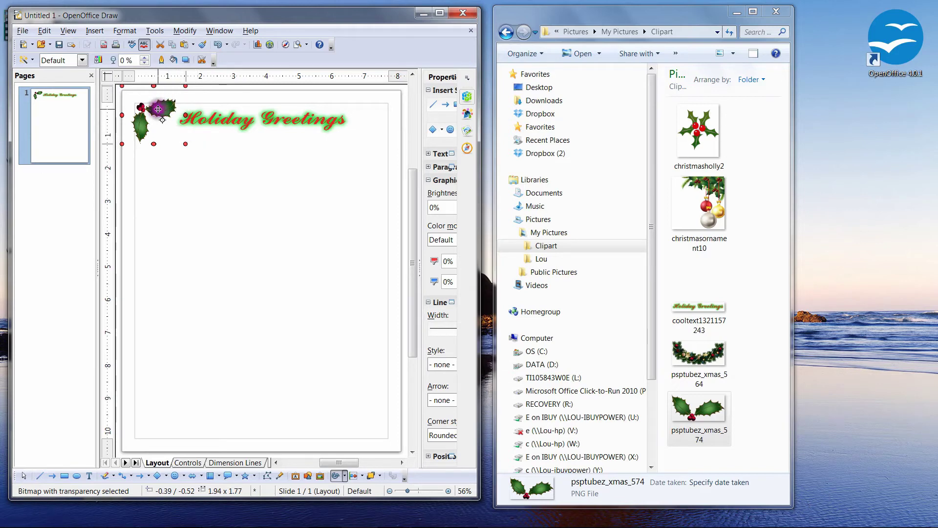
left_click_drag(158, 108, 162, 115)
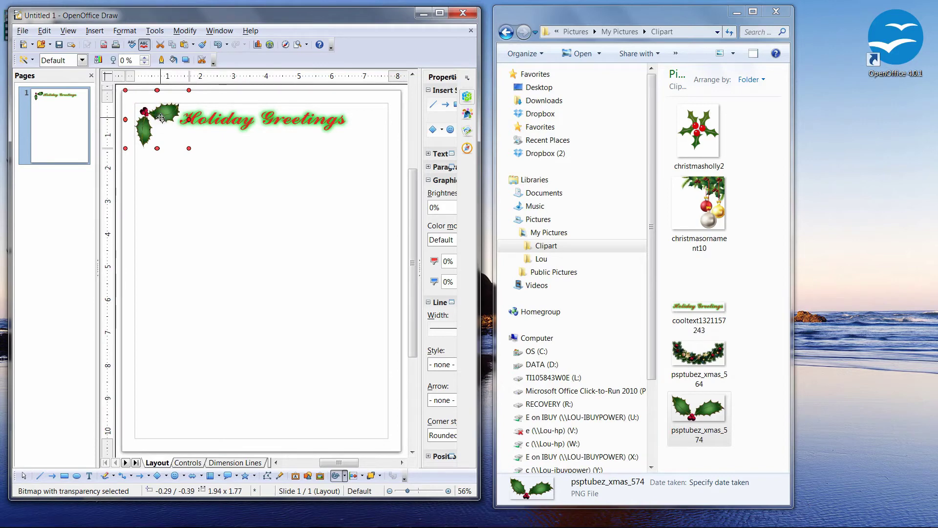
Copy and paste the holly, then move the copy toward the top-right of the page
right_click(161, 118)
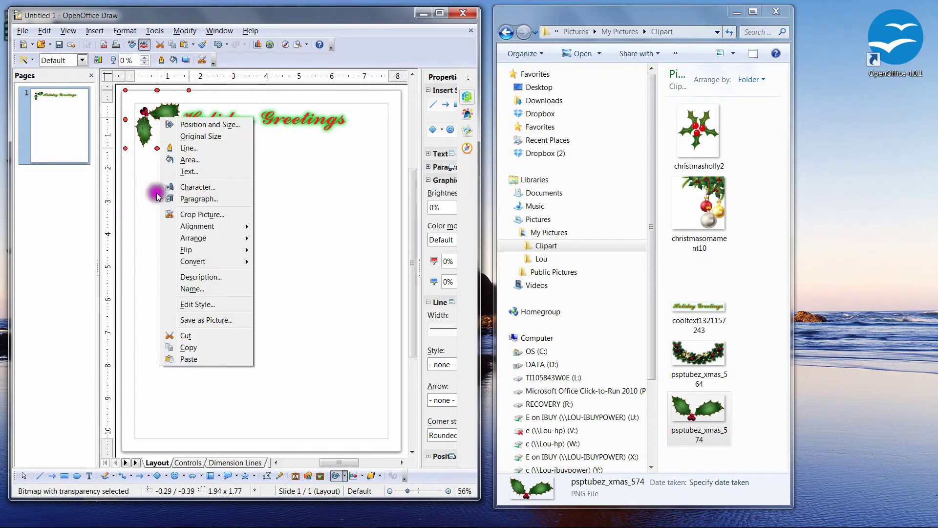
left_click(188, 352)
right_click(151, 120)
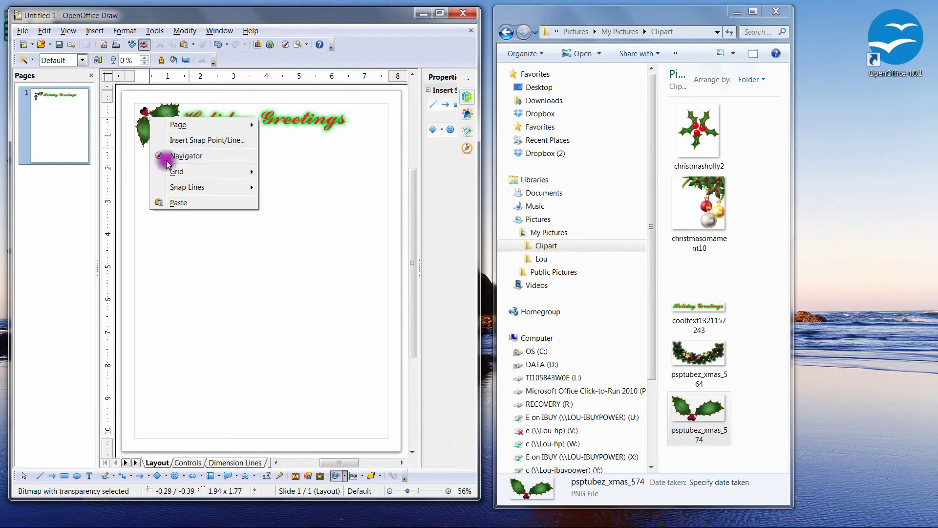
left_click(179, 202)
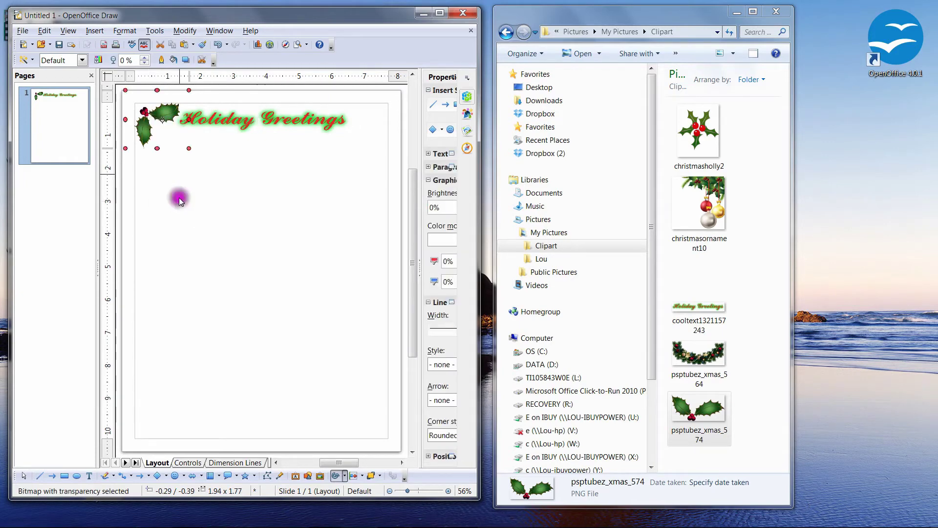
left_click_drag(139, 119, 346, 126)
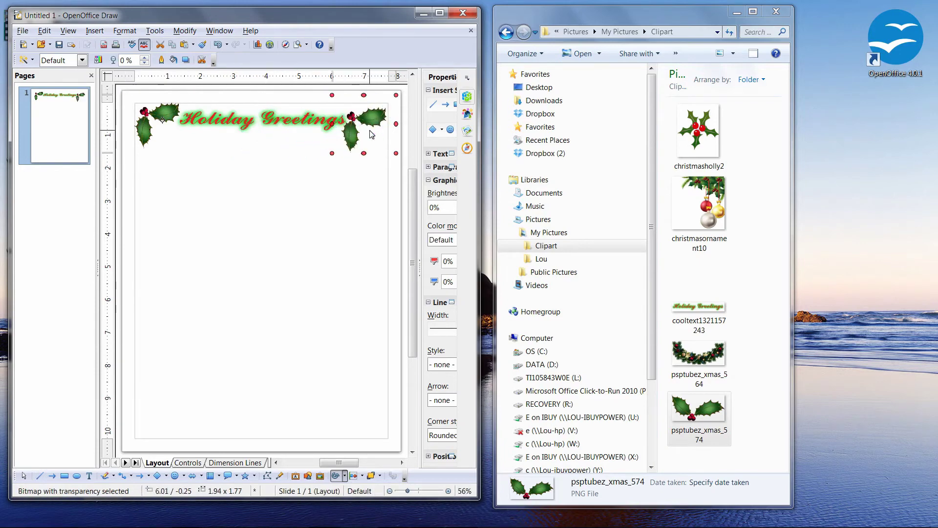
Flip the holly copy horizontally and place it in the top-right corner
left_click(369, 121)
right_click(369, 120)
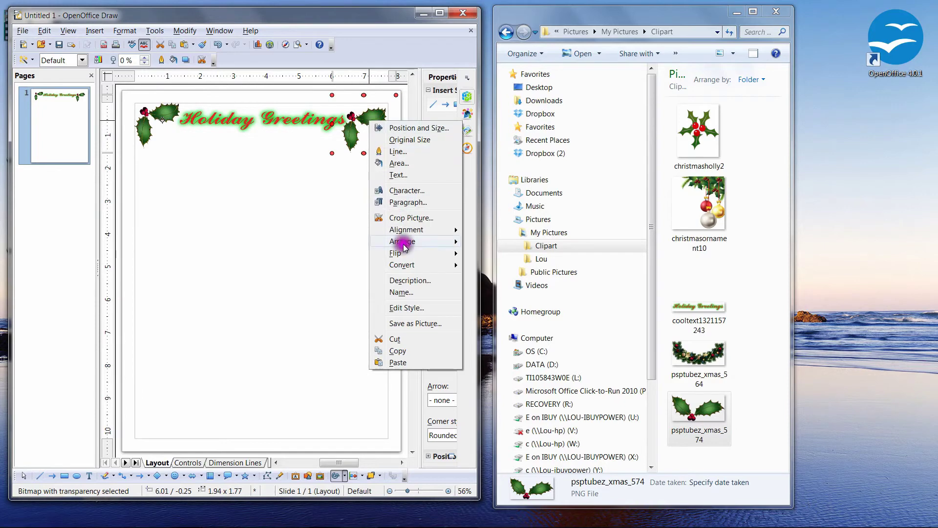
mouse_move(405, 257)
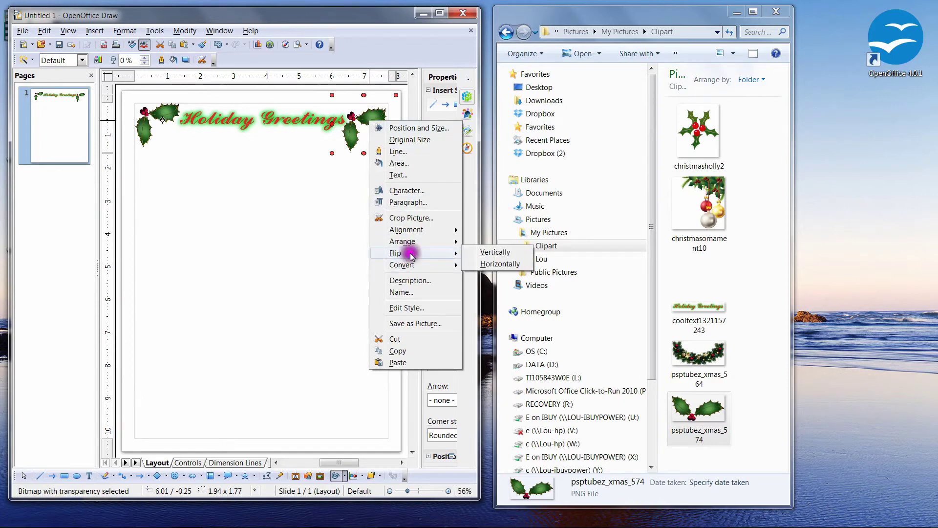
left_click(496, 264)
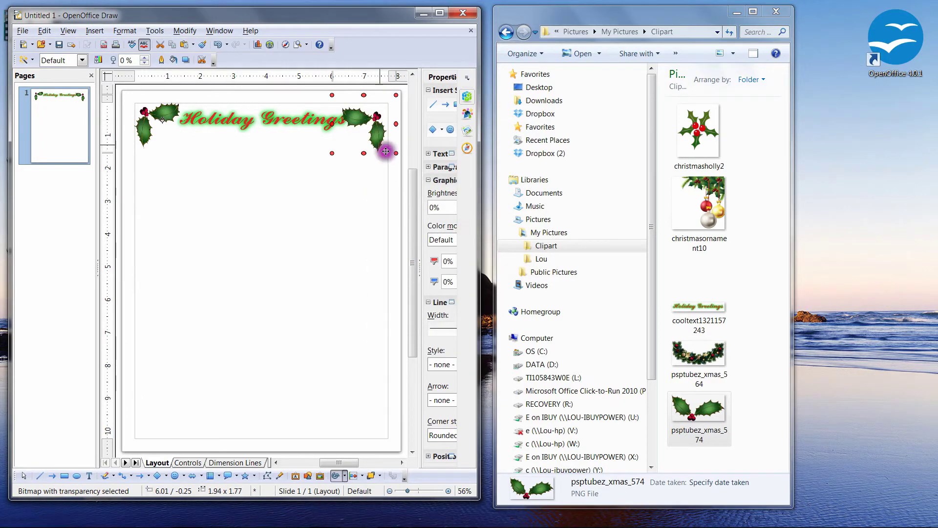
left_click_drag(378, 134, 381, 130)
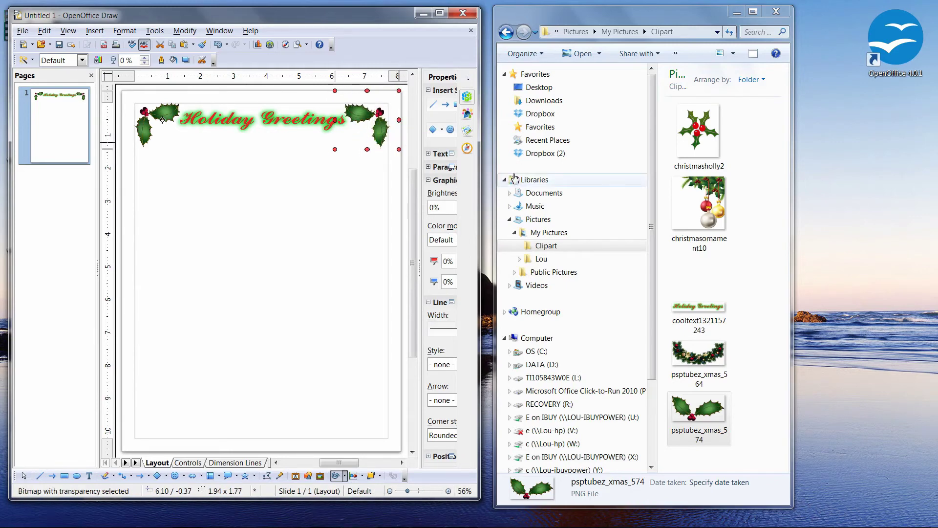
left_click(650, 280)
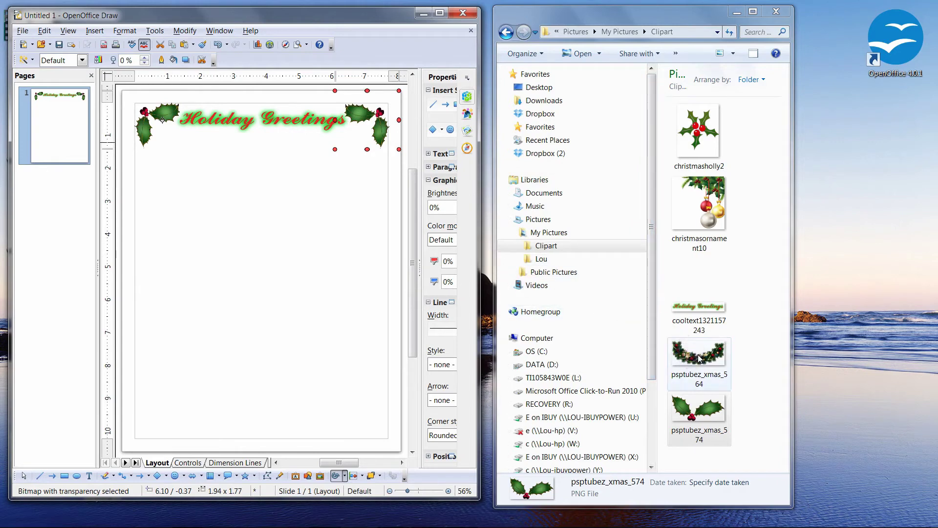
Drag the psptubez_xmas_564 garland to the bottom-left of the page and shrink it to 2.70 × 1.15
mouse_move(699, 358)
left_mouse_down()
mouse_move(469, 362)
mouse_move(394, 378)
left_mouse_up()
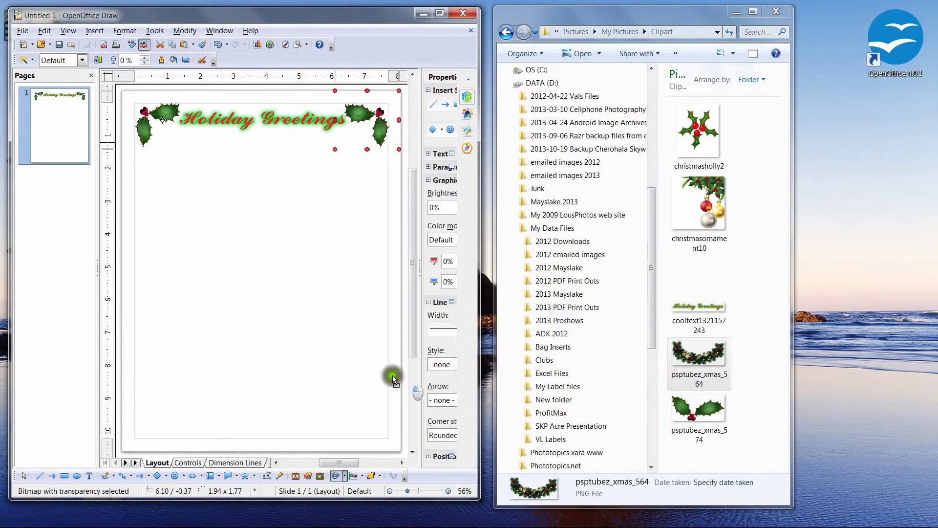
mouse_move(235, 402)
left_mouse_down()
mouse_move(192, 407)
mouse_move(264, 408)
left_mouse_up()
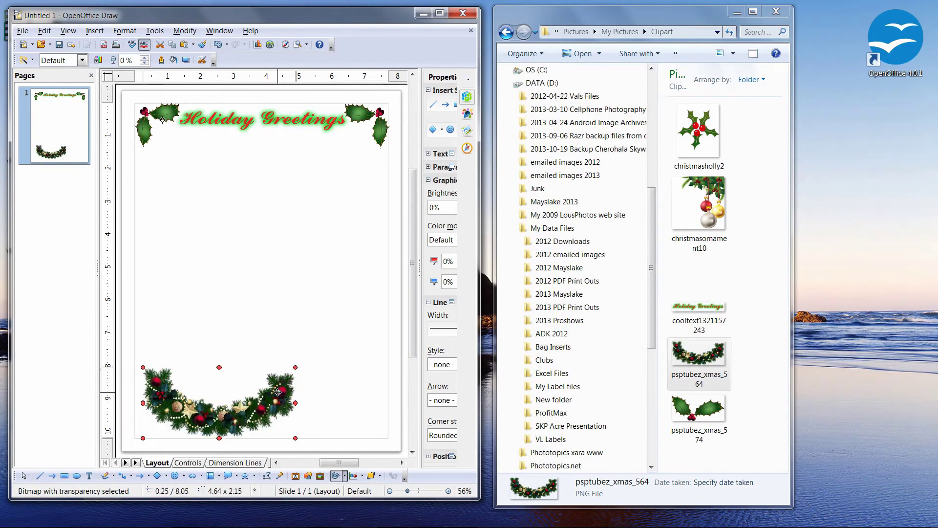
left_click(291, 380)
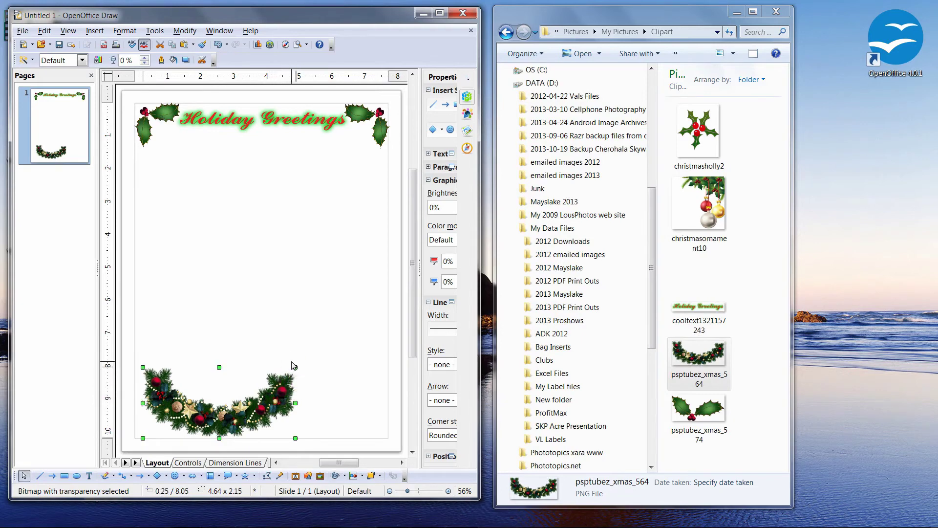
left_click_drag(295, 365, 206, 424)
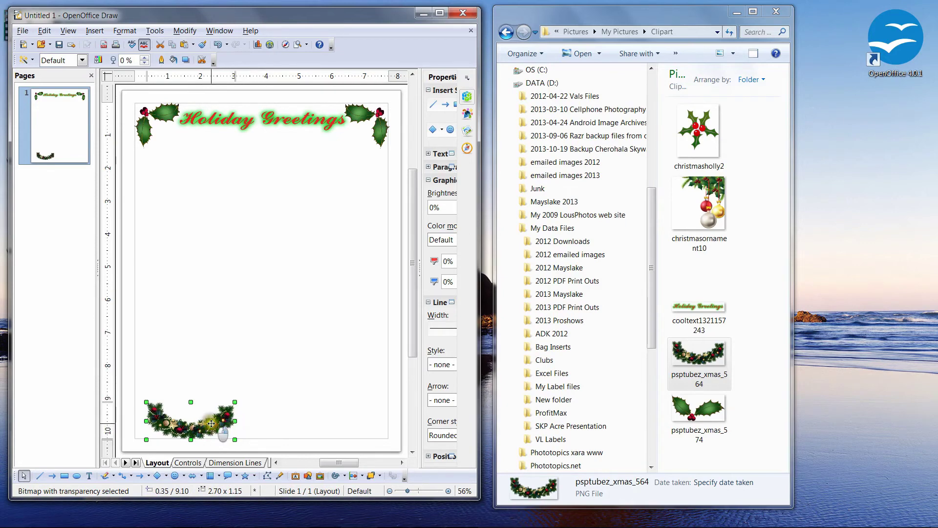
right_click(211, 423)
Copy the garland and paste a copy at the bottom-right of the page
left_click(239, 408)
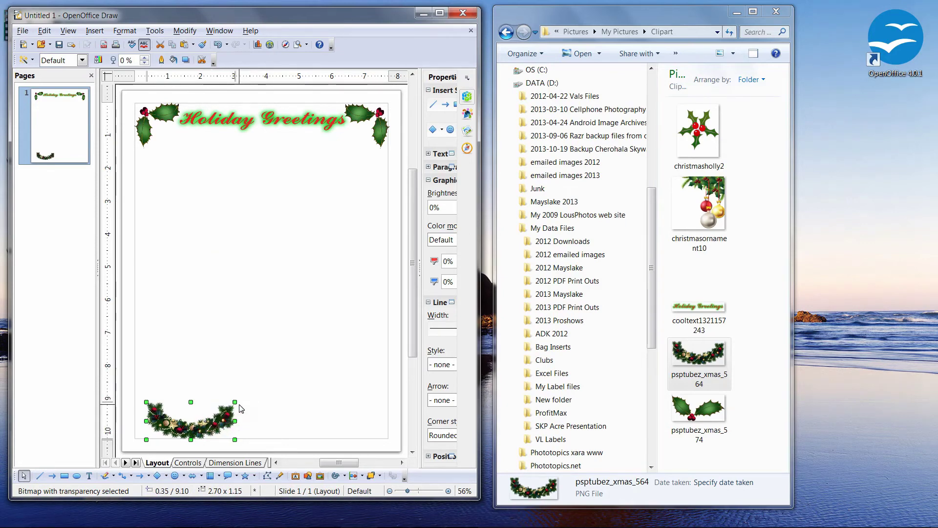
right_click(224, 422)
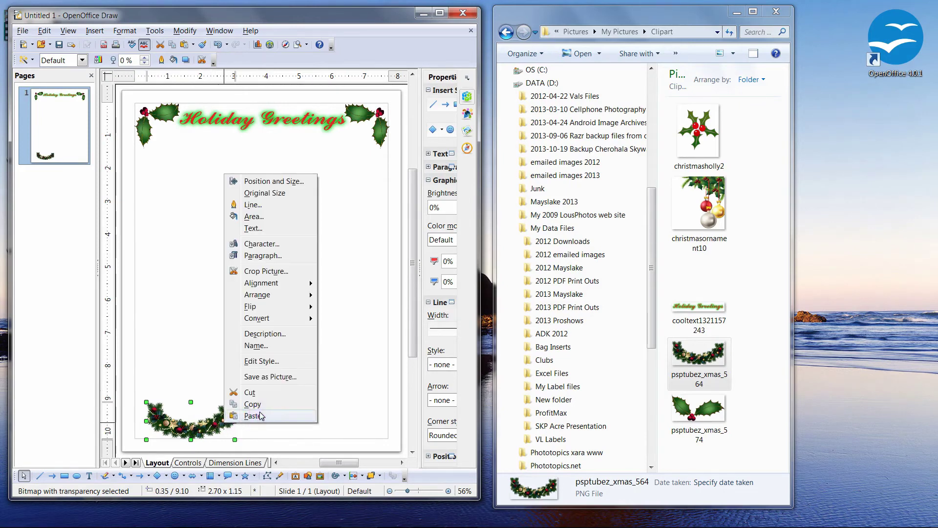
left_click(248, 413)
left_click_drag(201, 427, 352, 425)
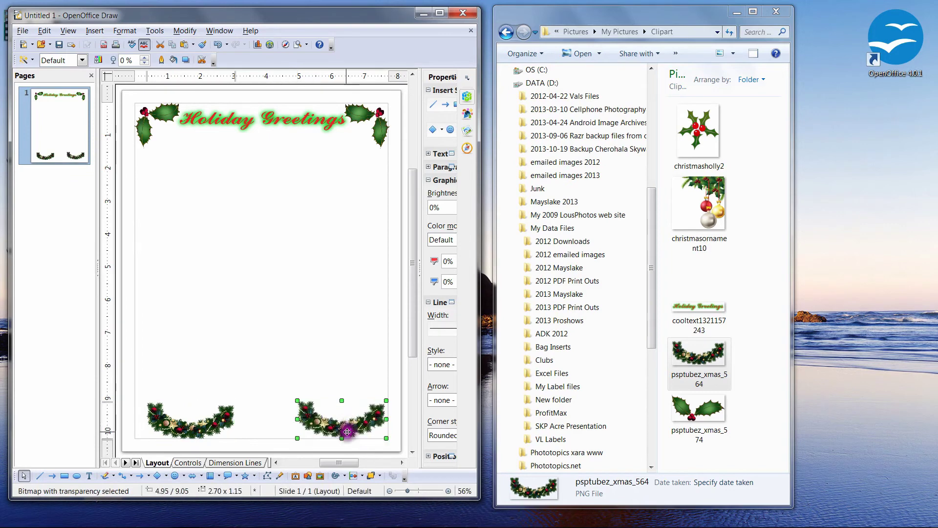
Paste another garland copy in the middle of the bottom edge and close the gaps
right_click(194, 429)
left_click(228, 425)
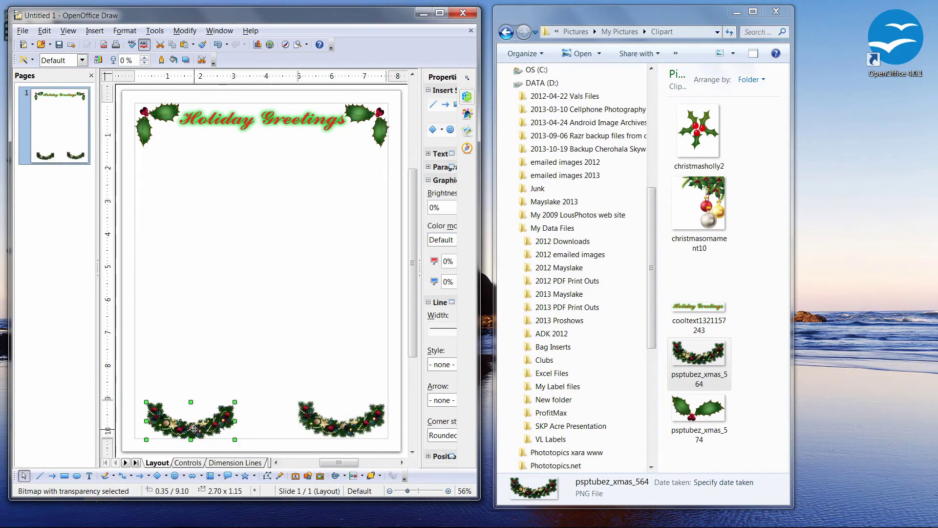
left_click_drag(194, 429, 275, 431)
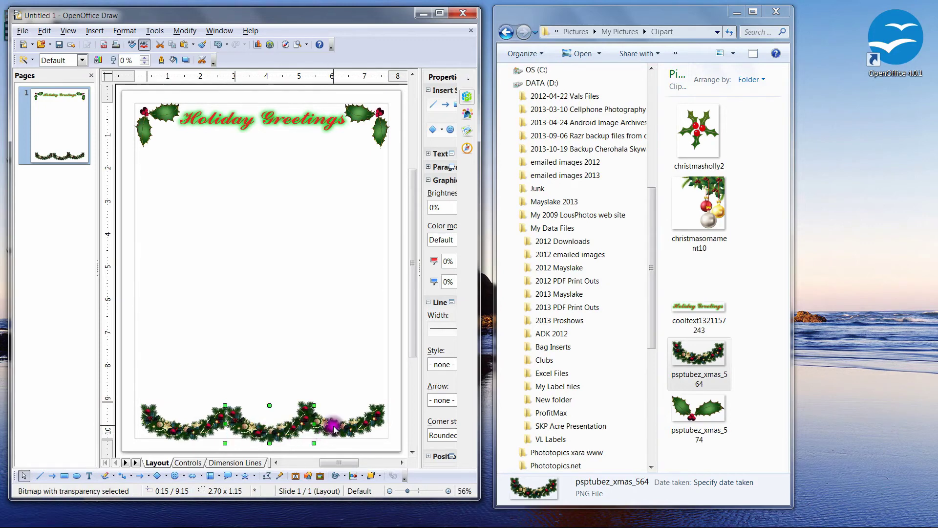
left_click_drag(334, 423, 340, 431)
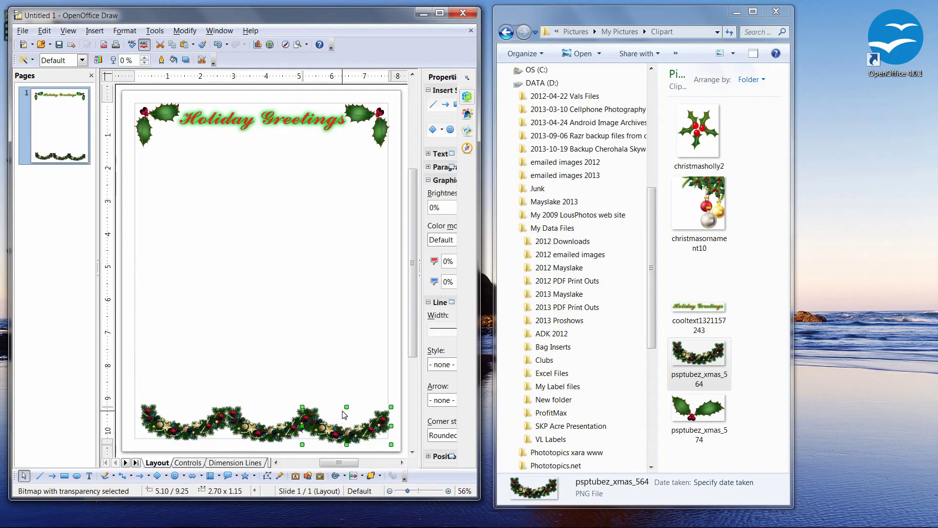
left_click(340, 218)
Use File > Export as PDF with range All and Lossless compression, then accept the options
left_click(22, 31)
left_click(45, 152)
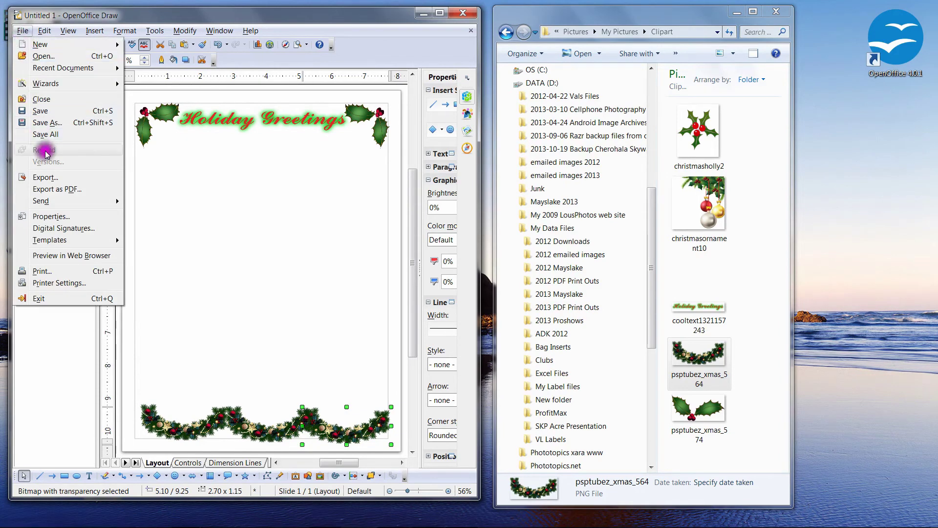
left_click(47, 189)
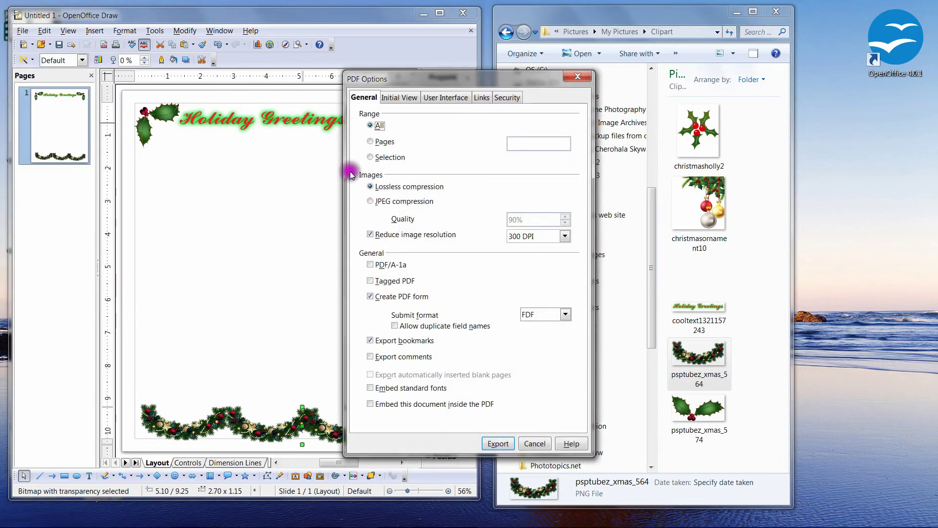
left_click(379, 126)
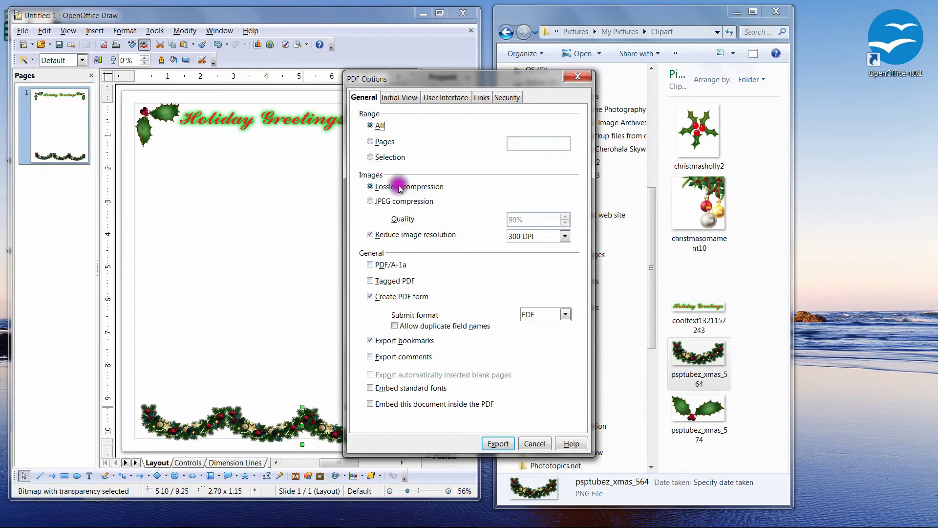
left_click(374, 188)
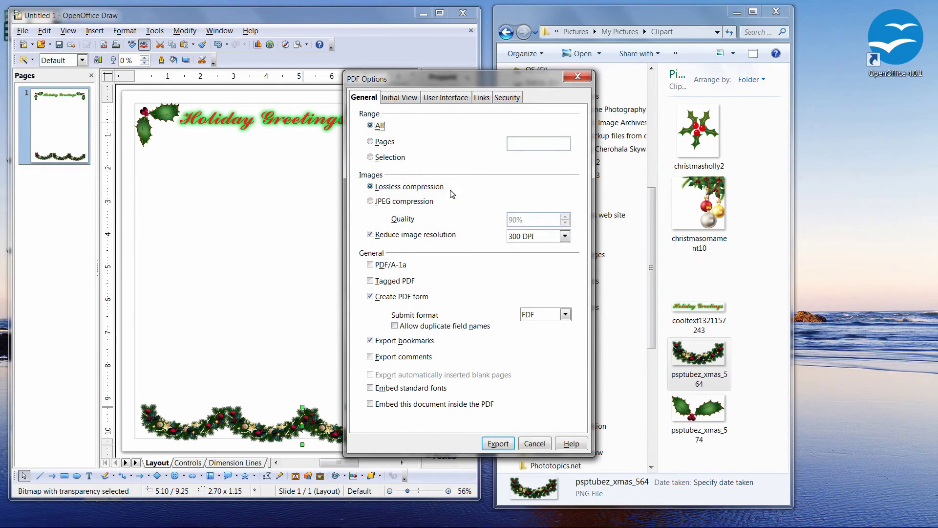
left_click(499, 445)
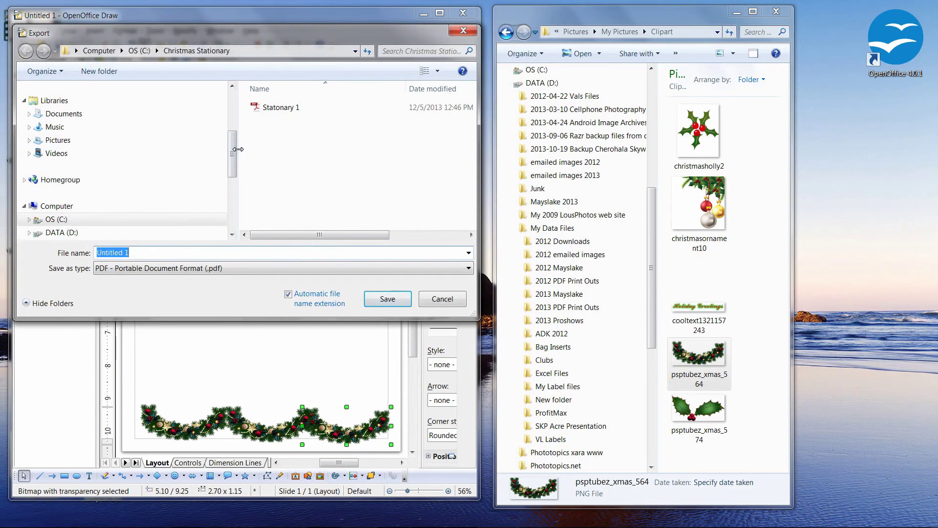
Save the PDF as 'Untitled 1' into Pictures > My Pictures > Clipart
left_click_drag(236, 143, 234, 145)
left_click(29, 141)
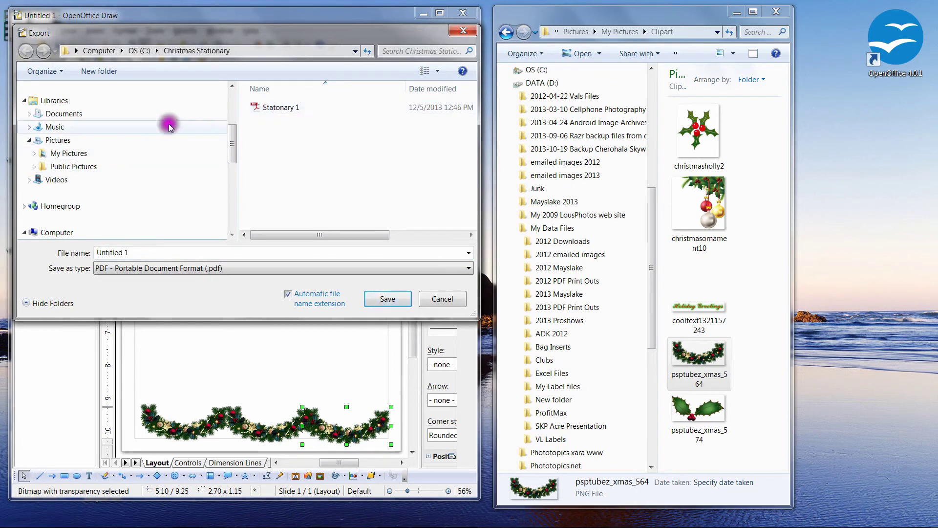
left_click(71, 156)
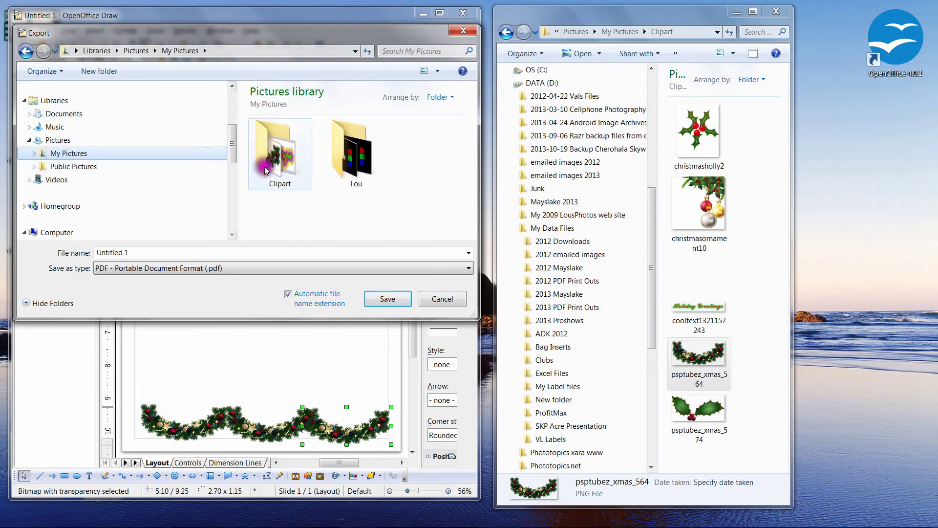
double_click(284, 165)
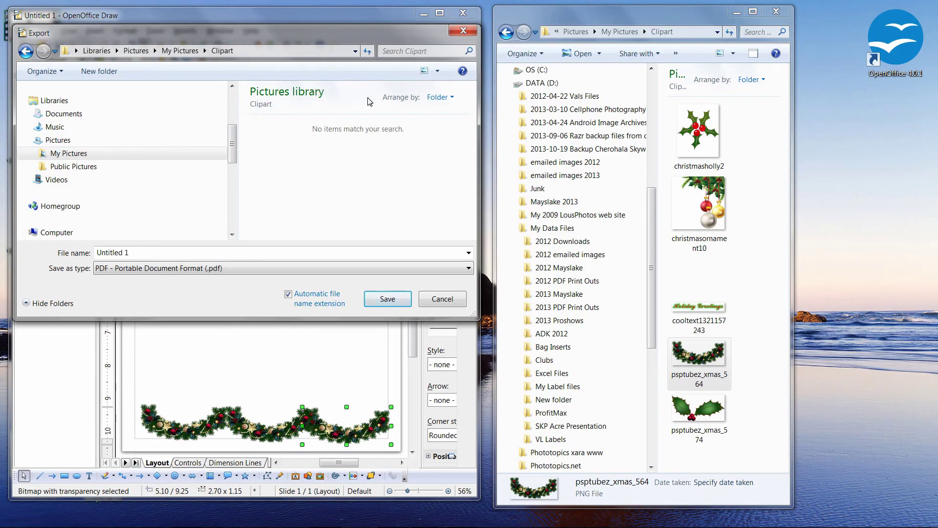
left_click(389, 299)
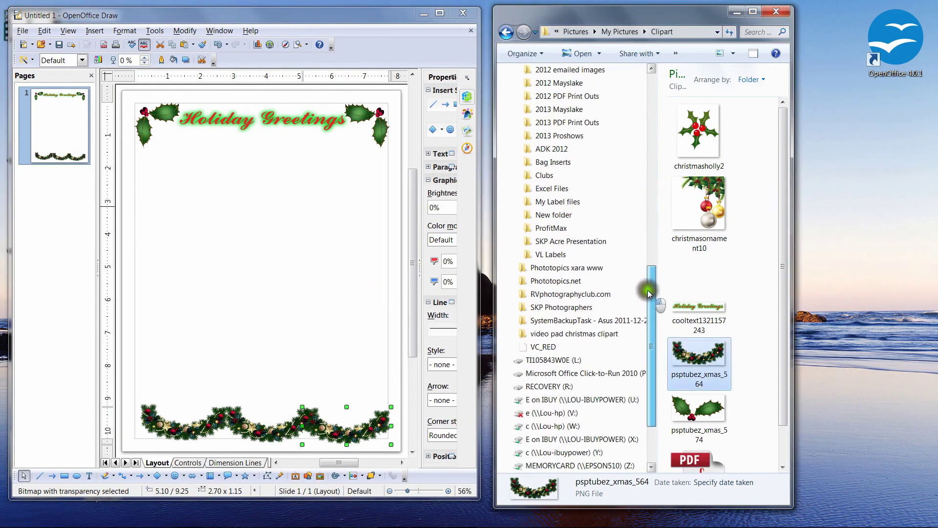
Scroll Explorer to find and select the new Untitled 1 PDF in Clipart
left_click_drag(649, 293, 650, 328)
left_click_drag(782, 316, 776, 353)
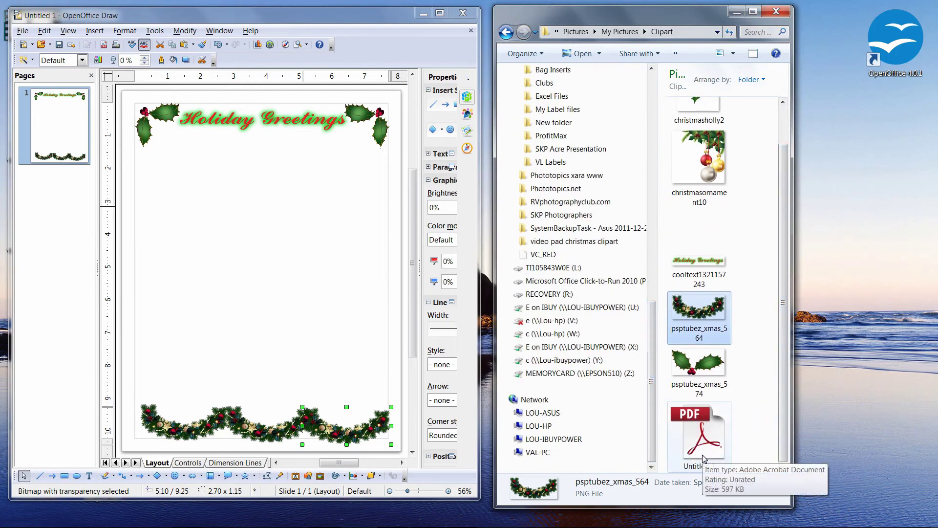
left_click(713, 473)
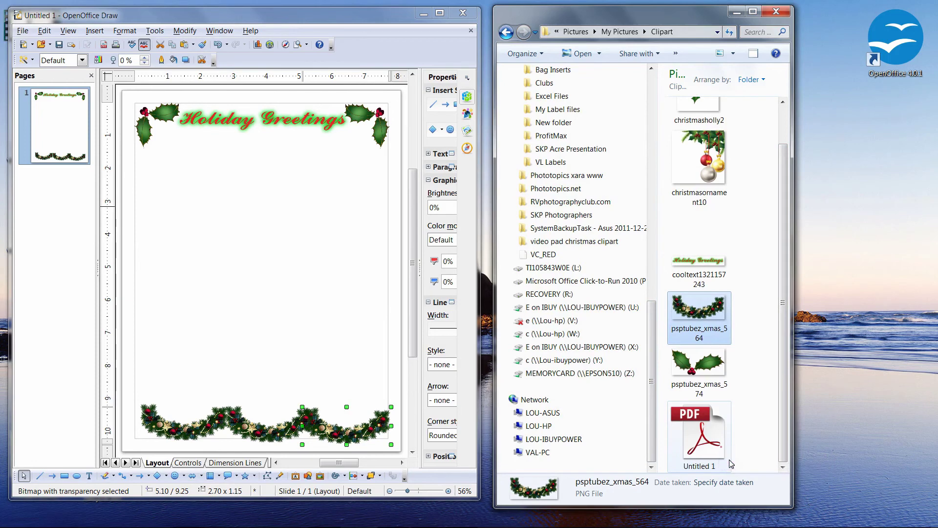
Close the Draw document without saving the drawing
left_click(463, 13)
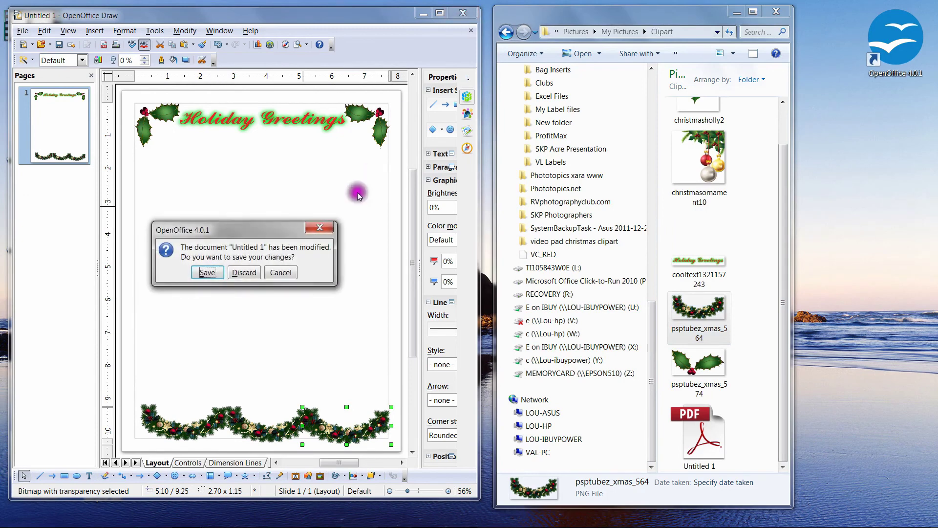
left_click(237, 277)
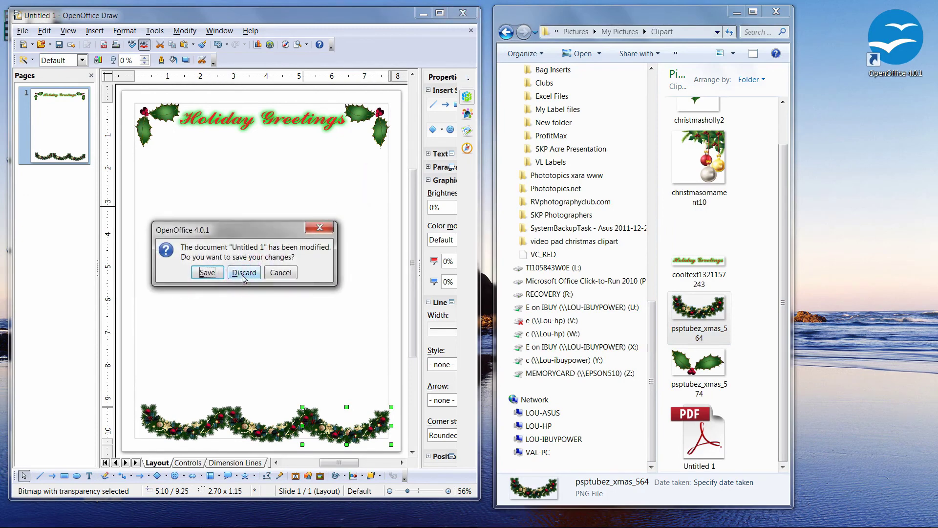
left_click(243, 277)
Discard the Draw changes and open Untitled 1.pdf in Adobe Reader
left_click(244, 277)
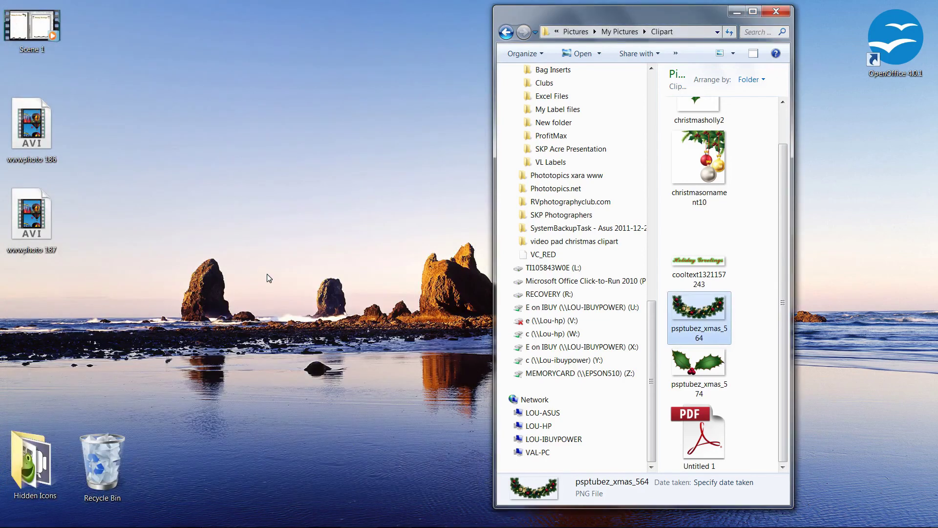
left_click(644, 442)
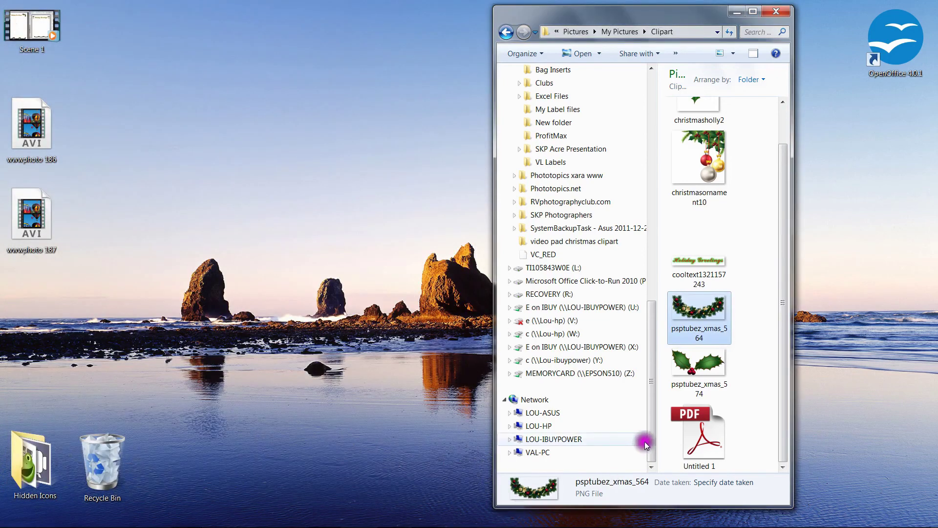
left_click(698, 432)
double_click(698, 432)
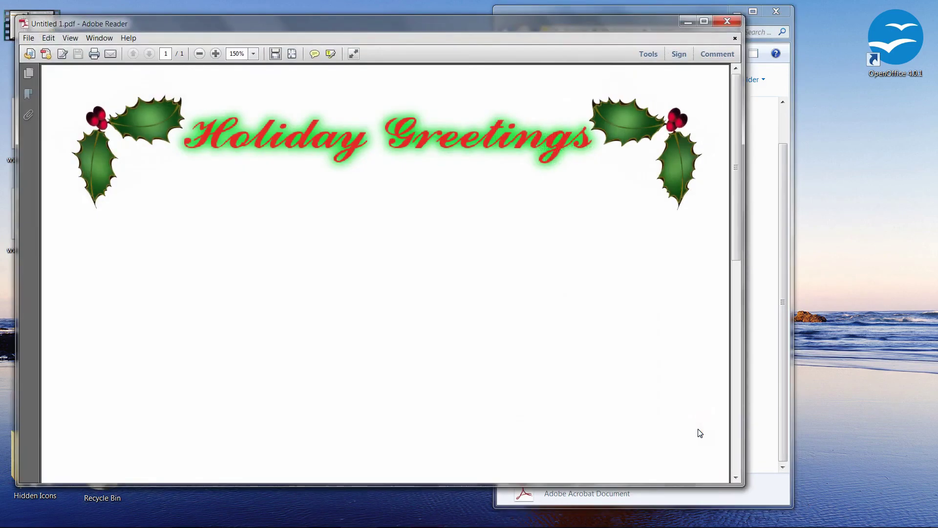
left_click(702, 313)
Zoom the PDF to 75% and make the Reader window taller to show the garland
left_click(253, 55)
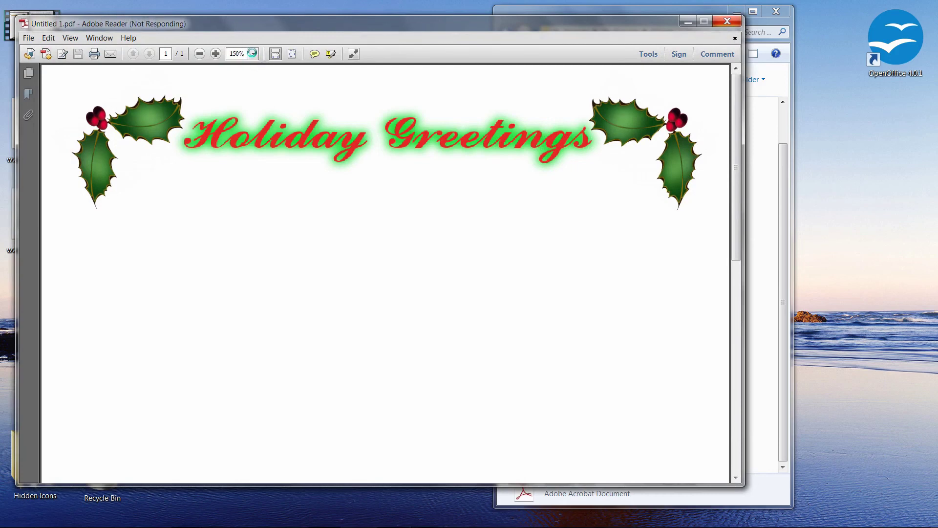
left_click(253, 54)
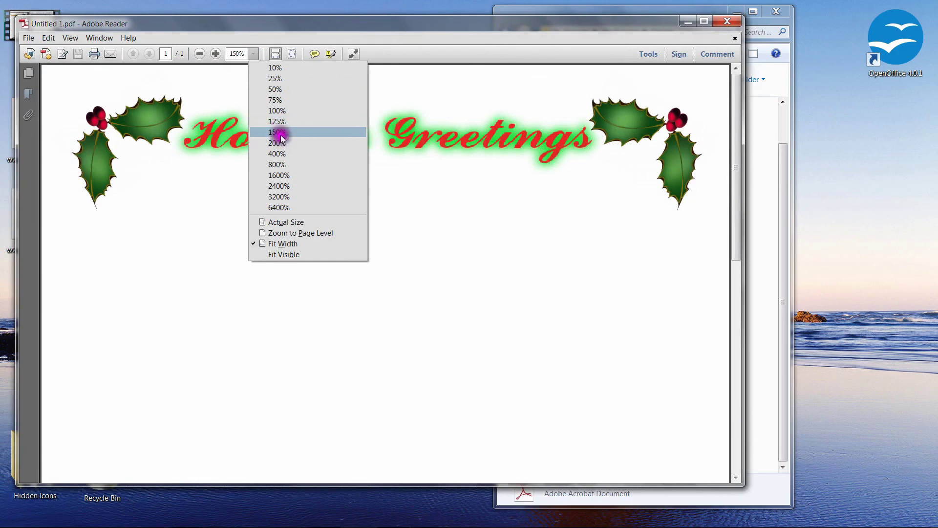
left_click(276, 99)
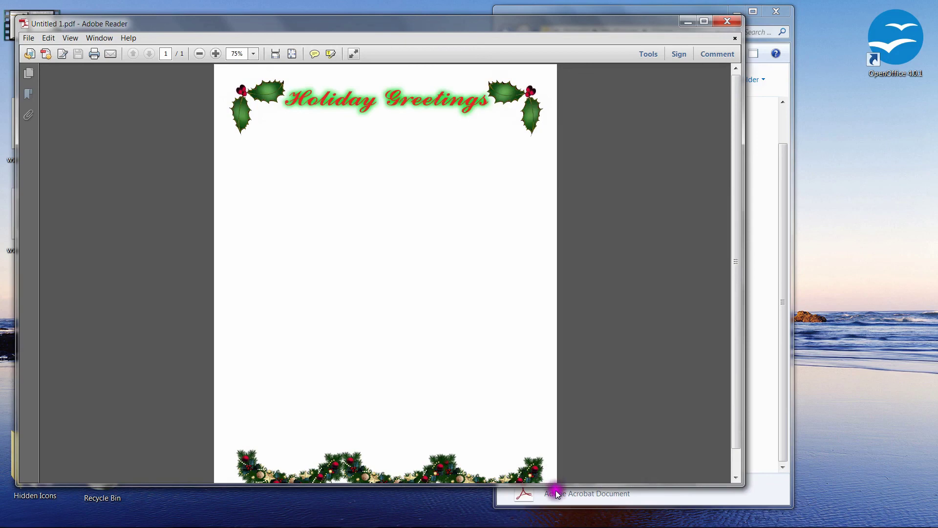
left_click_drag(559, 485, 559, 524)
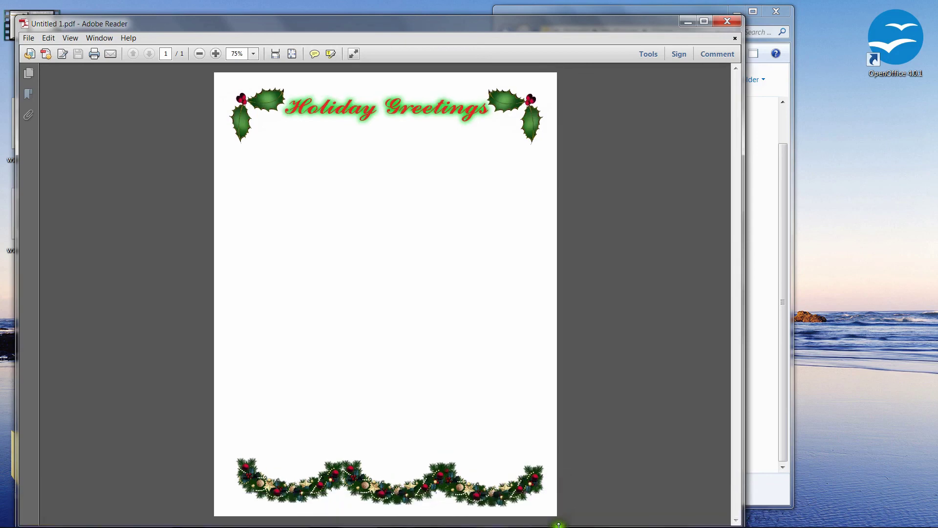